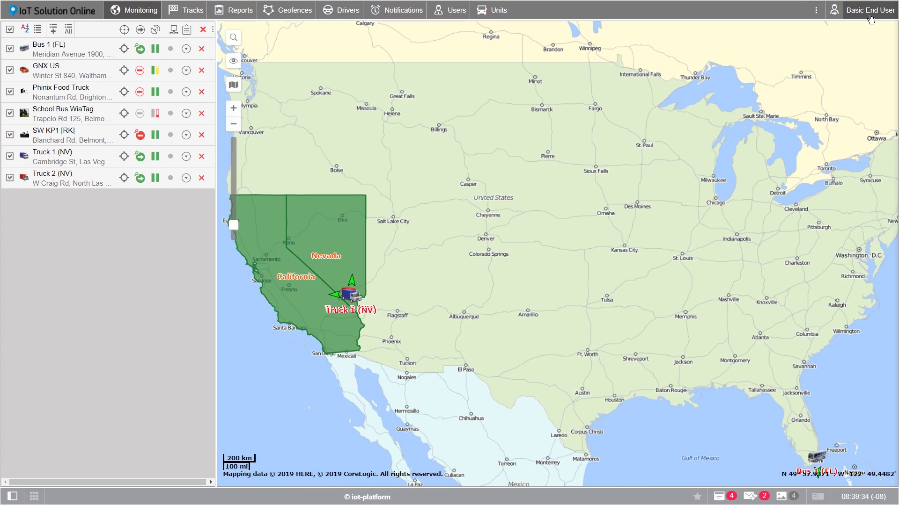
pyautogui.click(871, 18)
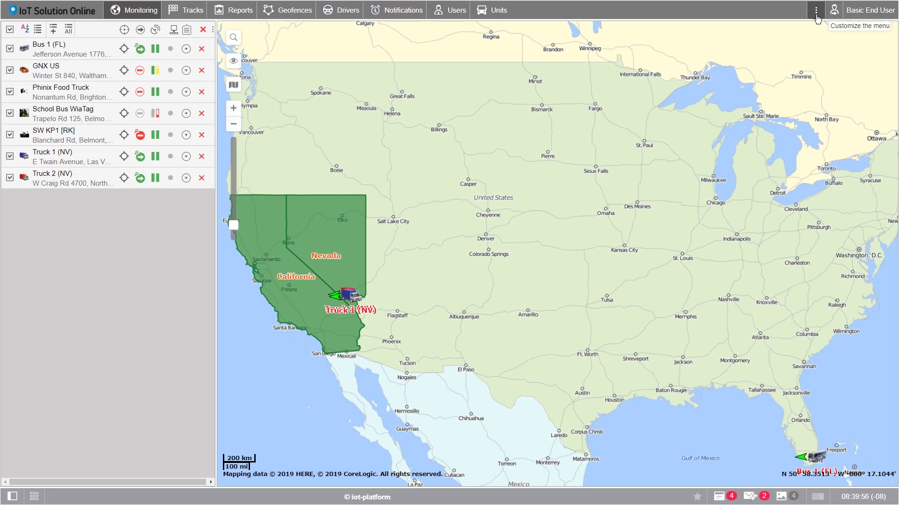
pyautogui.click(816, 17)
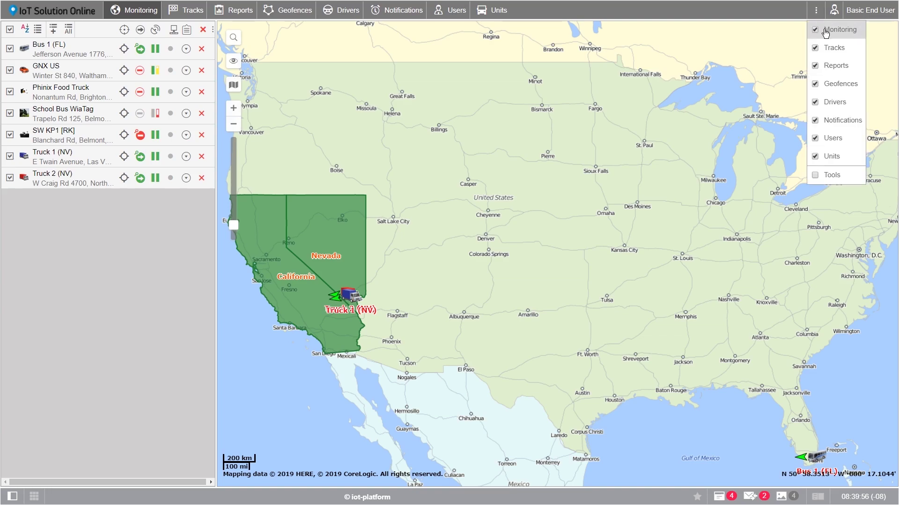
pyautogui.click(815, 120)
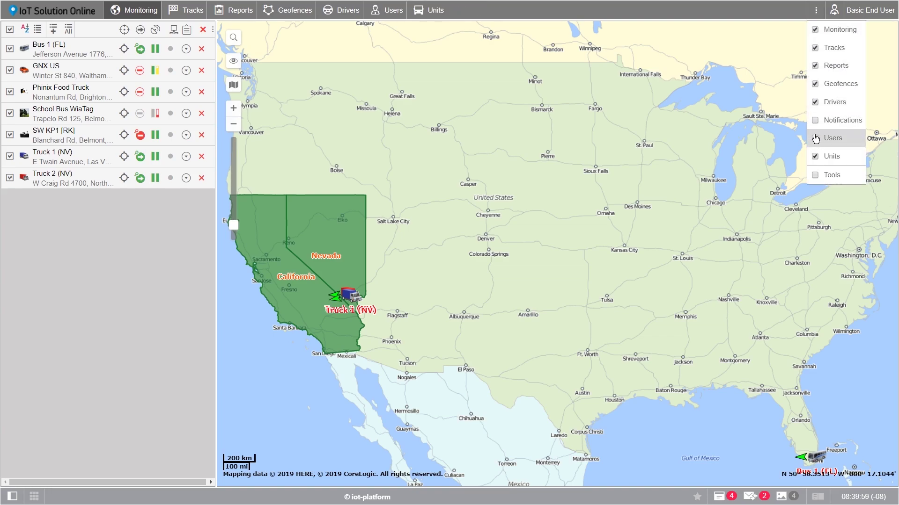
pyautogui.click(815, 138)
pyautogui.click(815, 156)
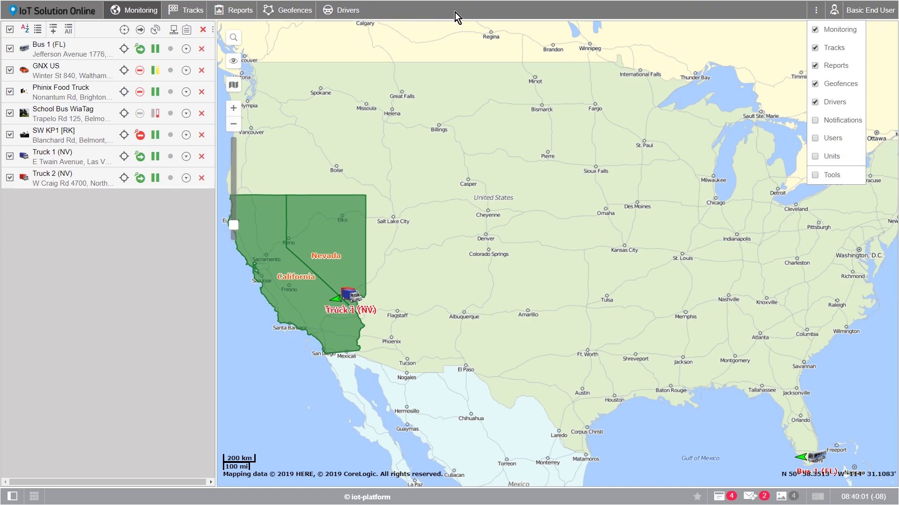
pyautogui.click(815, 122)
pyautogui.click(815, 138)
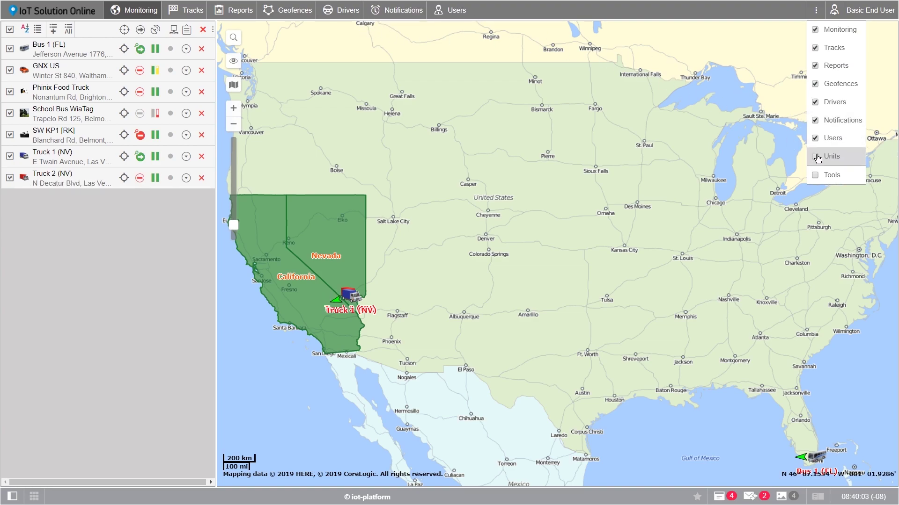
pyautogui.click(815, 158)
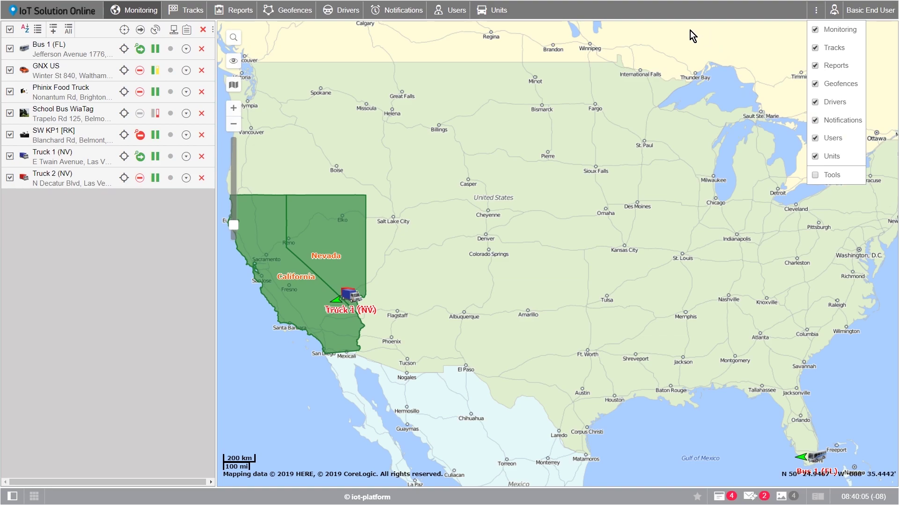
pyautogui.click(591, 12)
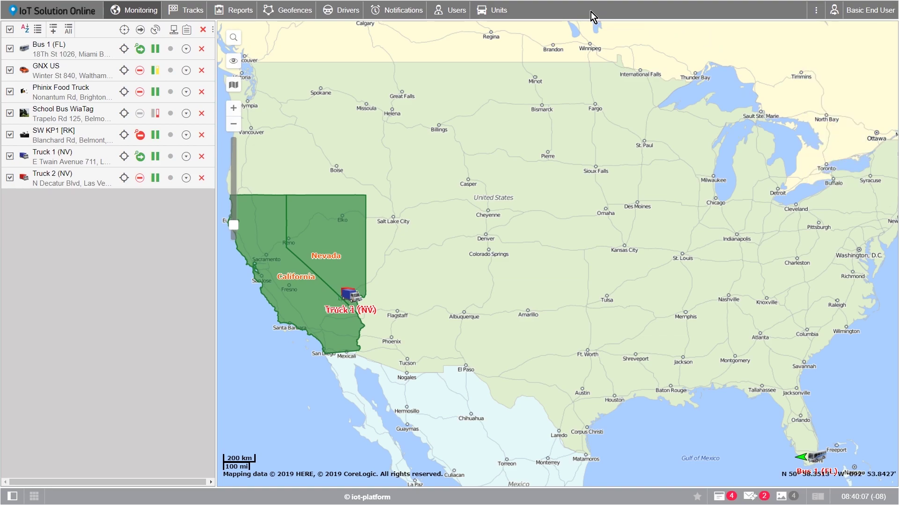
pyautogui.click(493, 12)
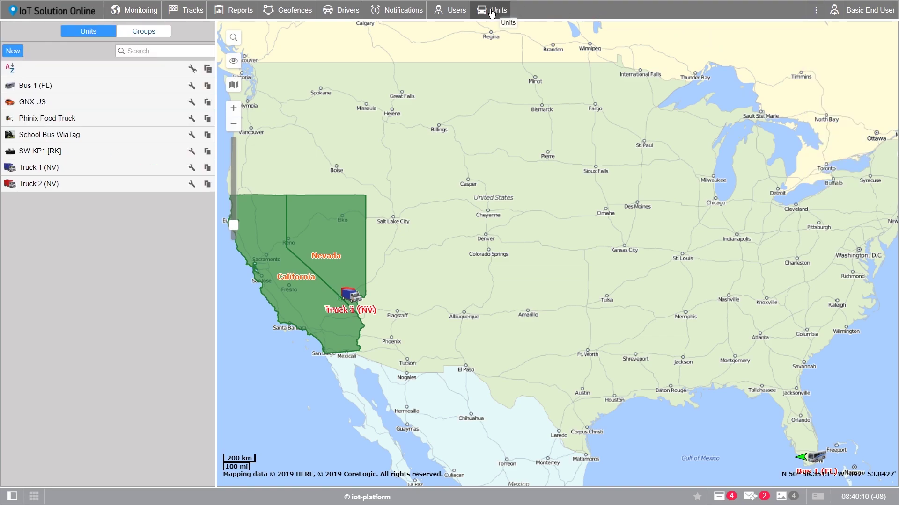
pyautogui.click(440, 18)
pyautogui.click(397, 14)
pyautogui.click(344, 12)
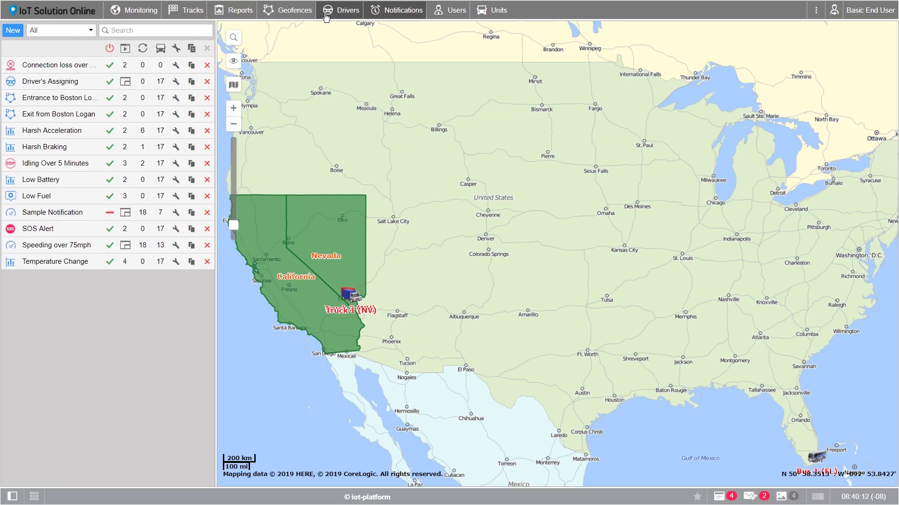
pyautogui.click(291, 12)
pyautogui.click(202, 14)
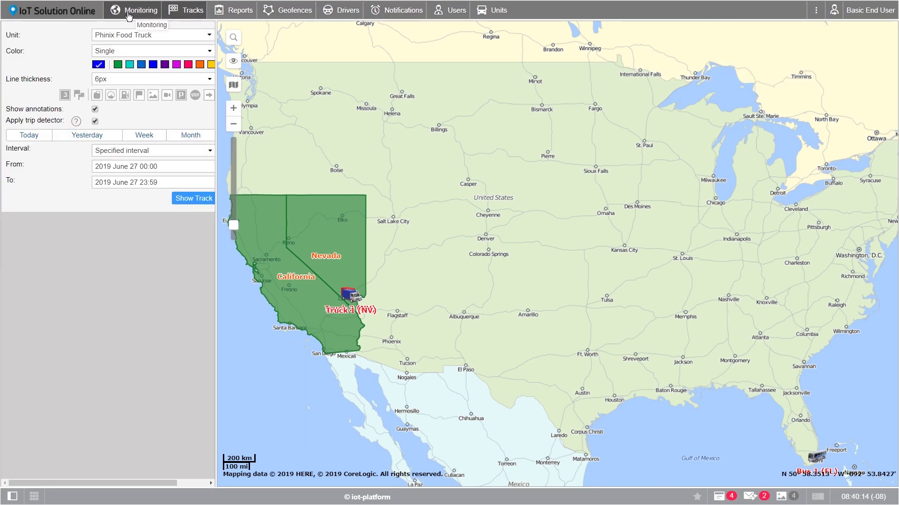
pyautogui.click(129, 15)
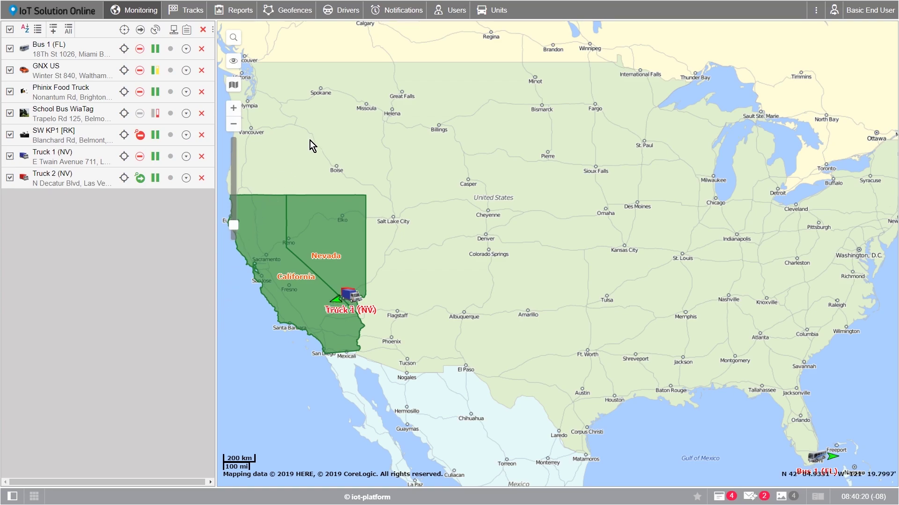
# Step: Filter the Notifications list by 'Sam' so only Sample Notification remains
pyautogui.click(392, 17)
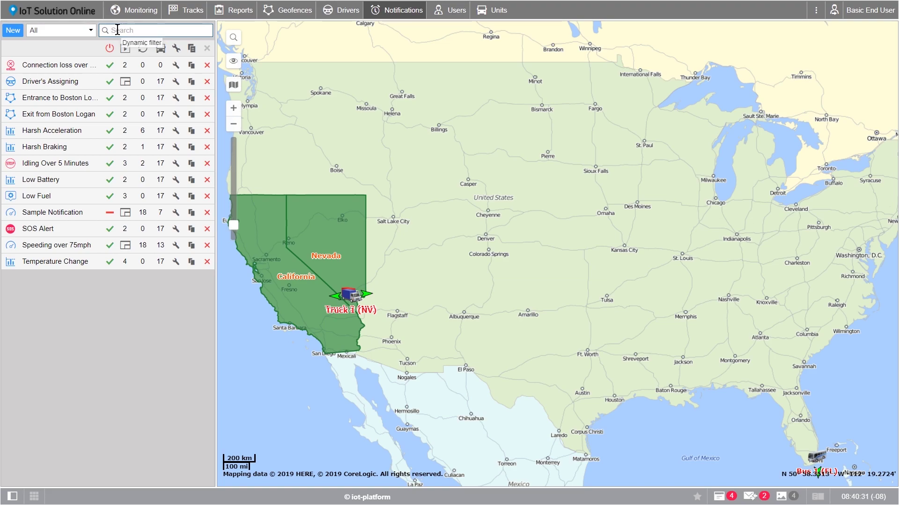
pyautogui.write('Sam')
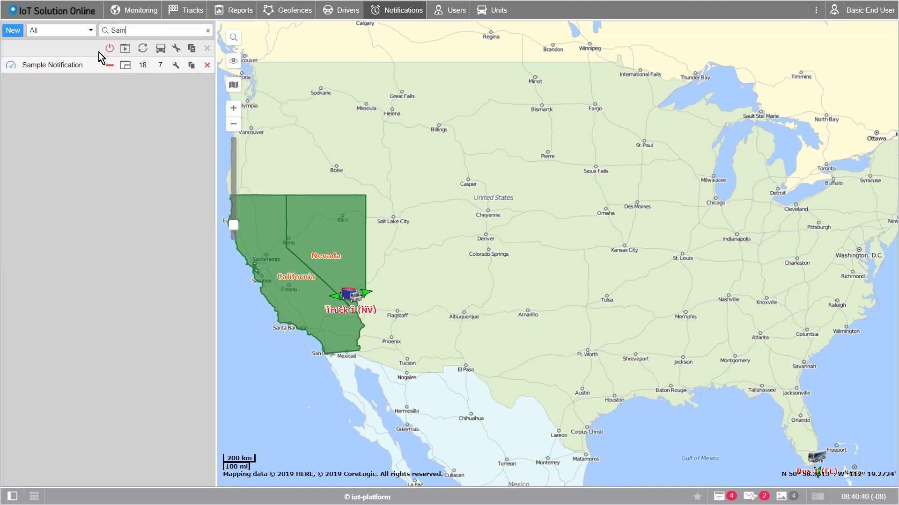
pyautogui.moveTo(57, 69)
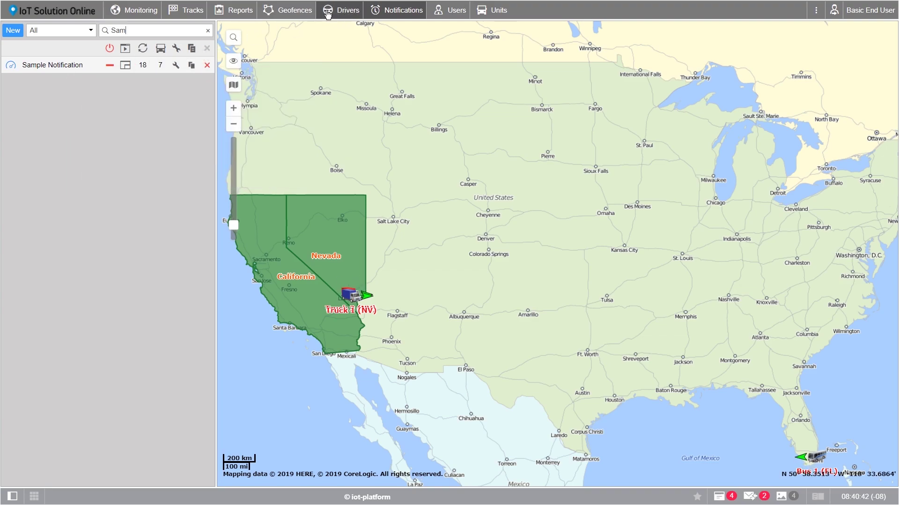
# Step: Return to Monitoring, collapse the unit list panel so the map fills the window, and pan slightly
pyautogui.click(143, 17)
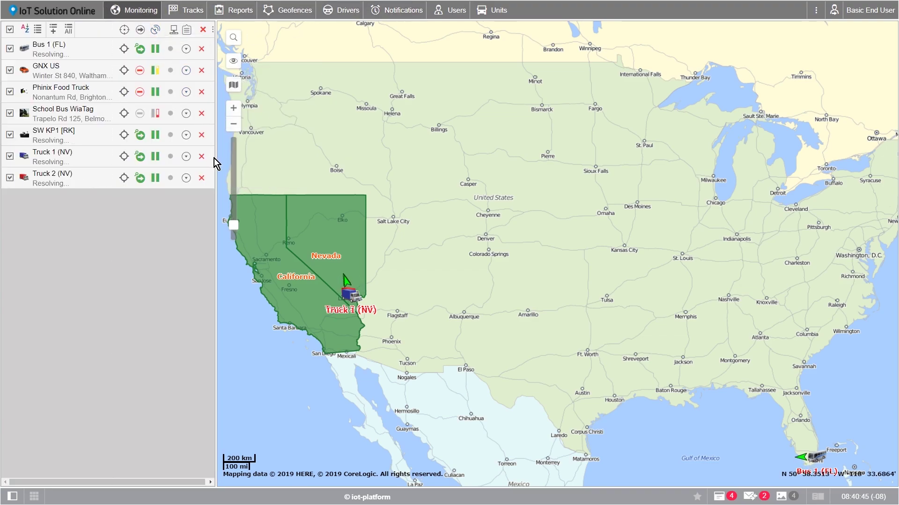
pyautogui.moveTo(215, 158); pyautogui.dragTo(301, 161)
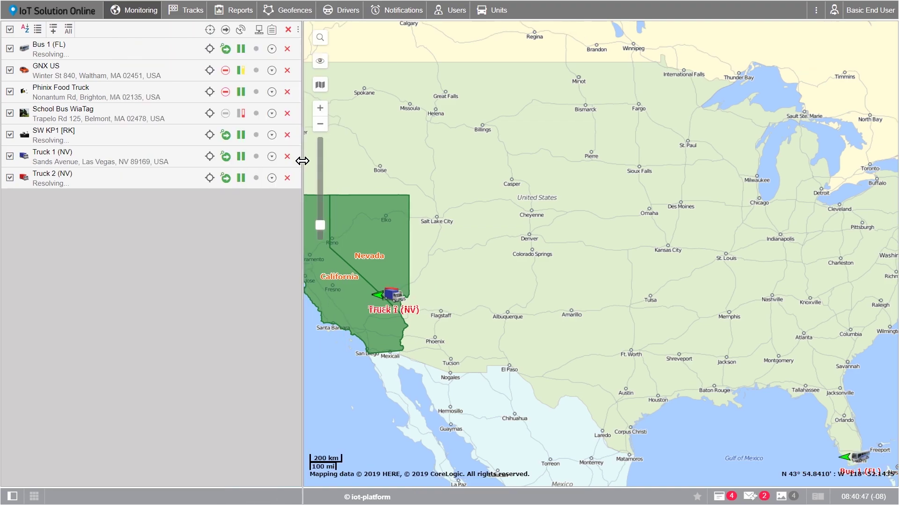
pyautogui.moveTo(209, 161); pyautogui.dragTo(202, 157)
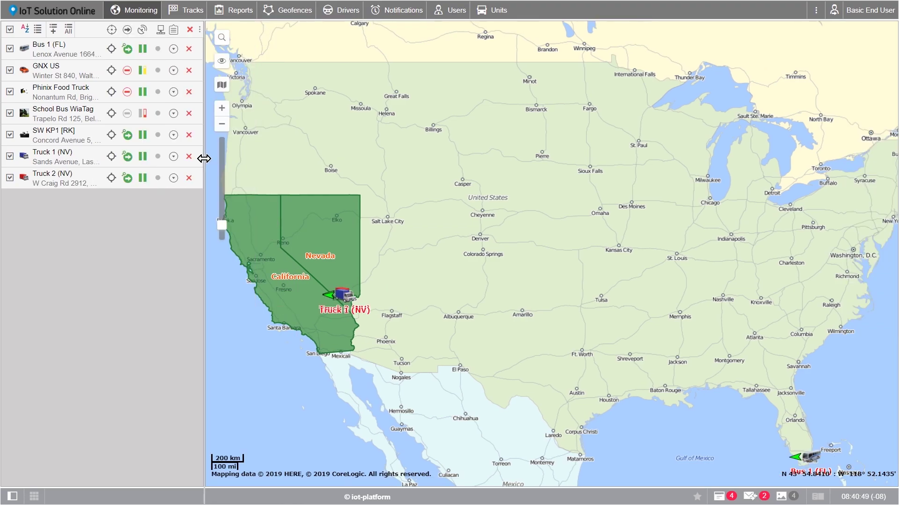
pyautogui.moveTo(3, 158)
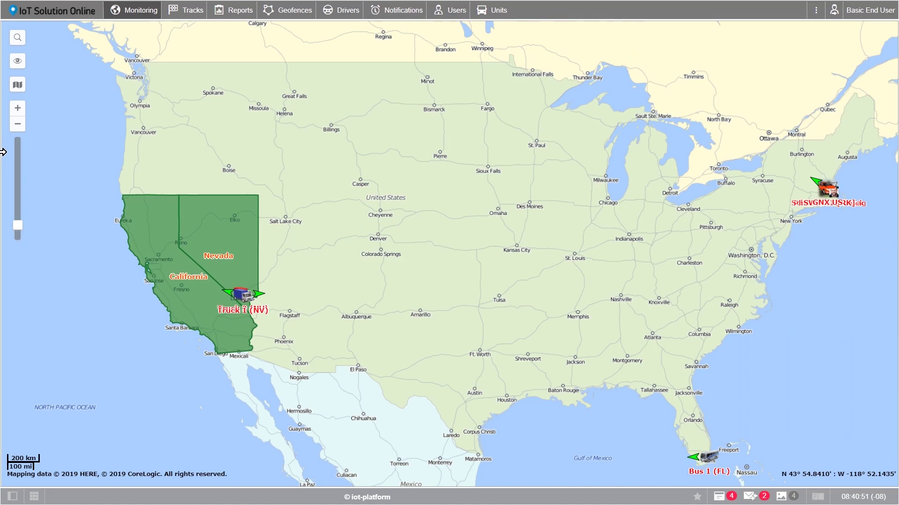
pyautogui.moveTo(431, 211)
pyautogui.mouseDown()
pyautogui.moveTo(426, 203)
pyautogui.moveTo(405, 233)
pyautogui.moveTo(421, 223)
pyautogui.mouseUp()
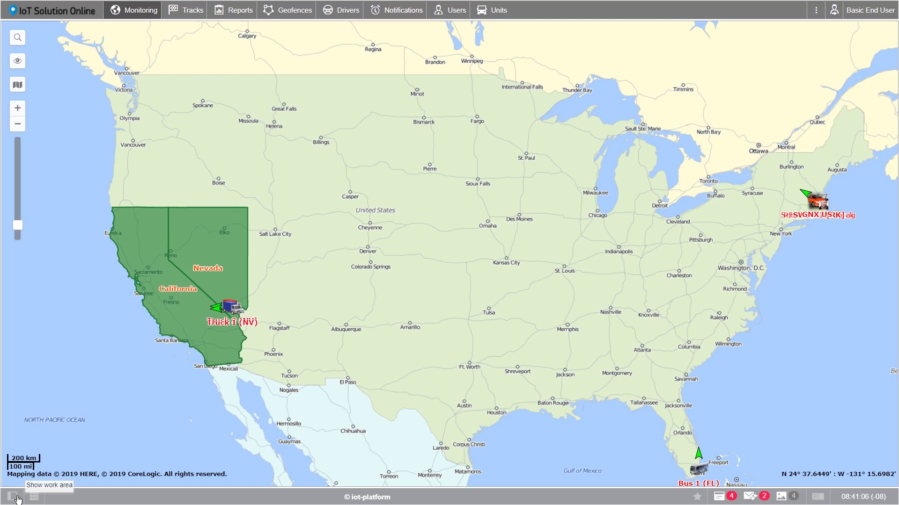
# Step: Show the unit list again, toggle the unit minimaps on and off twice, and view What's New
pyautogui.click(15, 497)
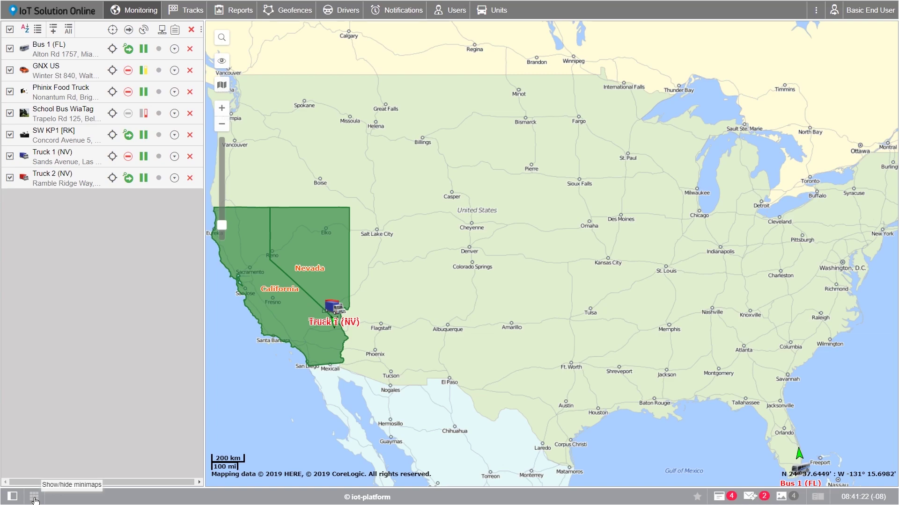
pyautogui.click(34, 497)
pyautogui.click(34, 498)
pyautogui.click(34, 497)
pyautogui.click(34, 497)
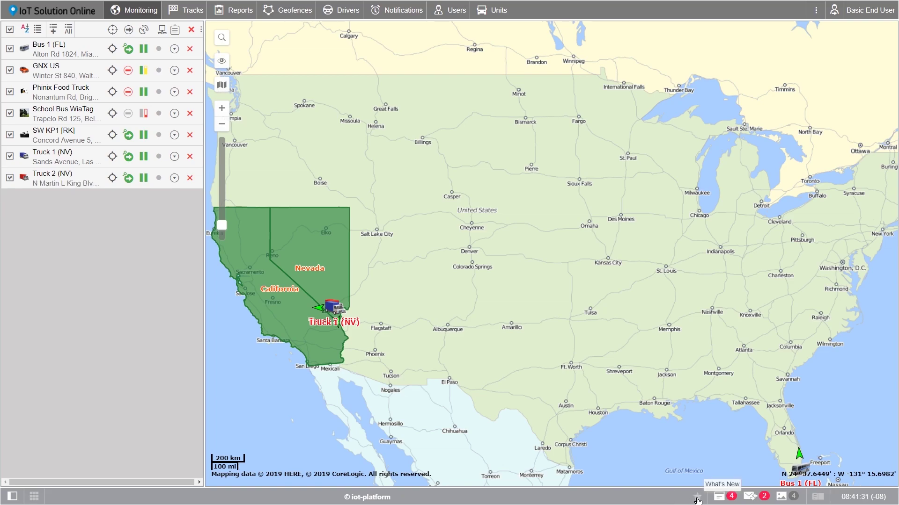
pyautogui.click(697, 499)
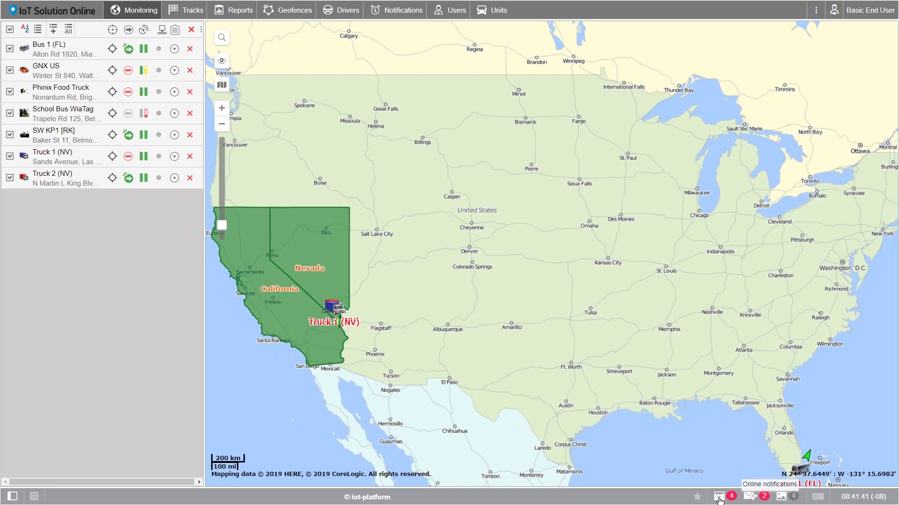
# Step: Open and close the online notifications, the driver chat, and the SW KP1 unit photo viewer
pyautogui.click(719, 500)
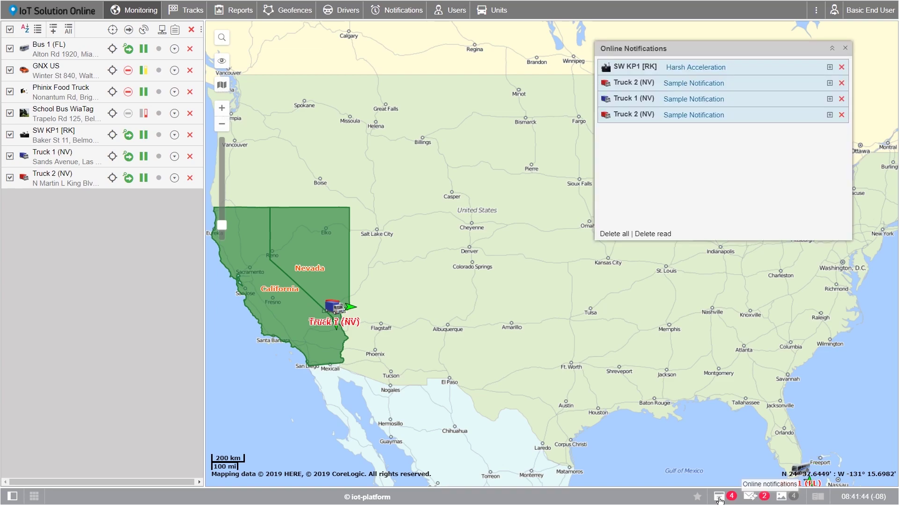
pyautogui.click(719, 500)
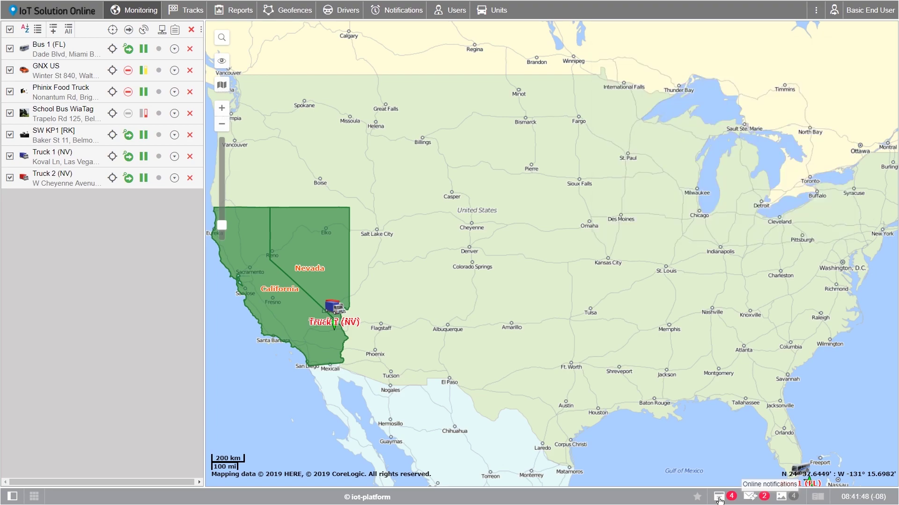
pyautogui.click(750, 498)
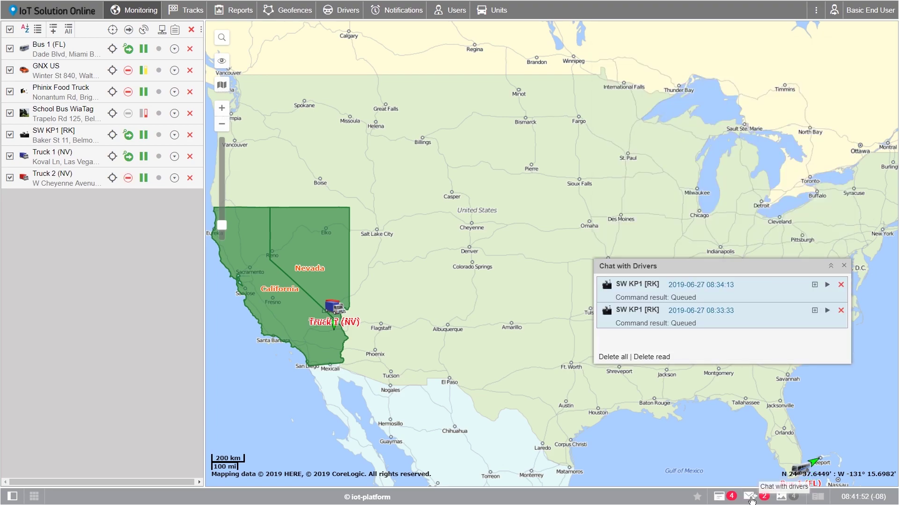
pyautogui.click(749, 498)
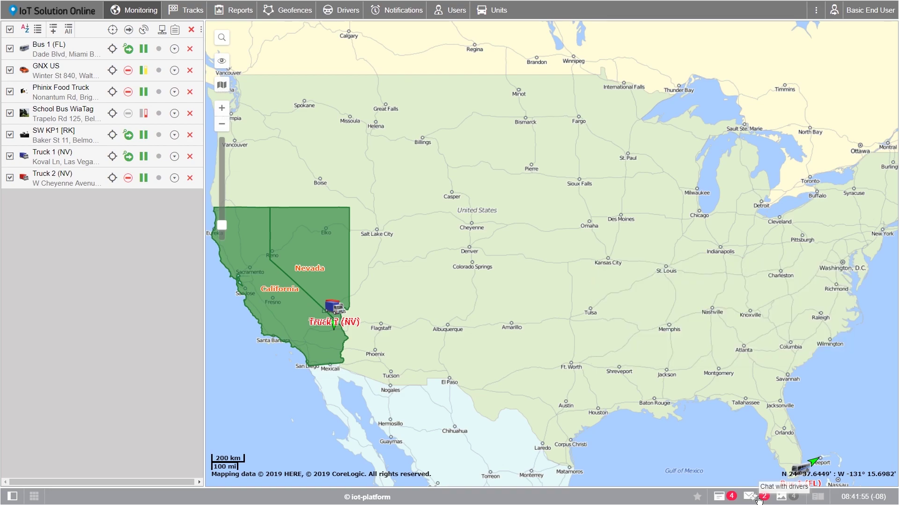
pyautogui.click(781, 497)
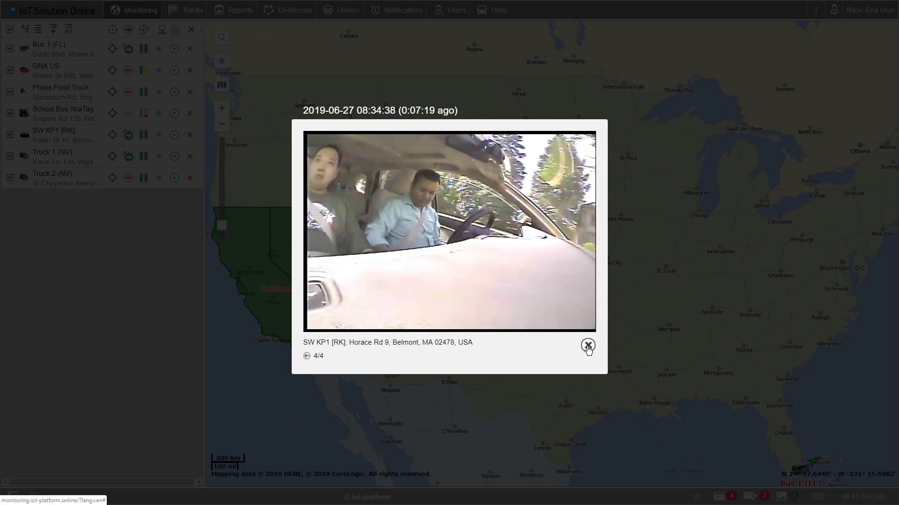
pyautogui.click(587, 345)
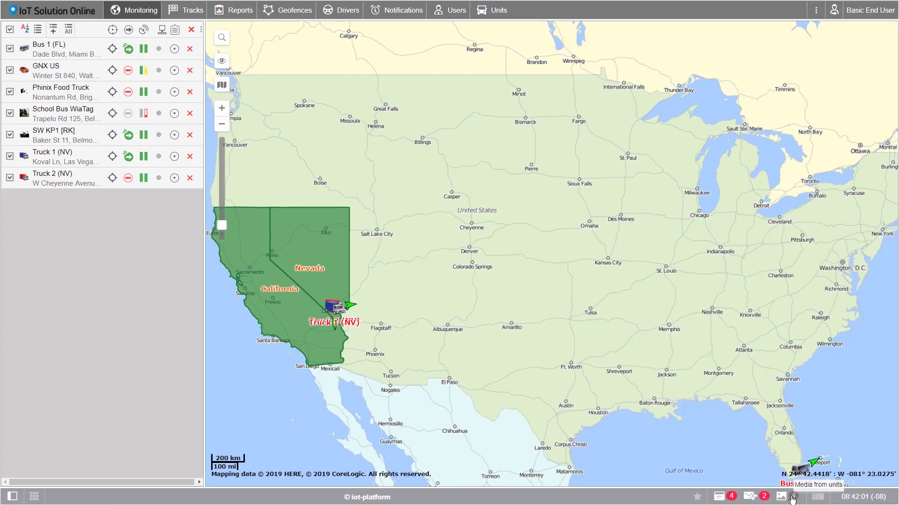
pyautogui.click(817, 497)
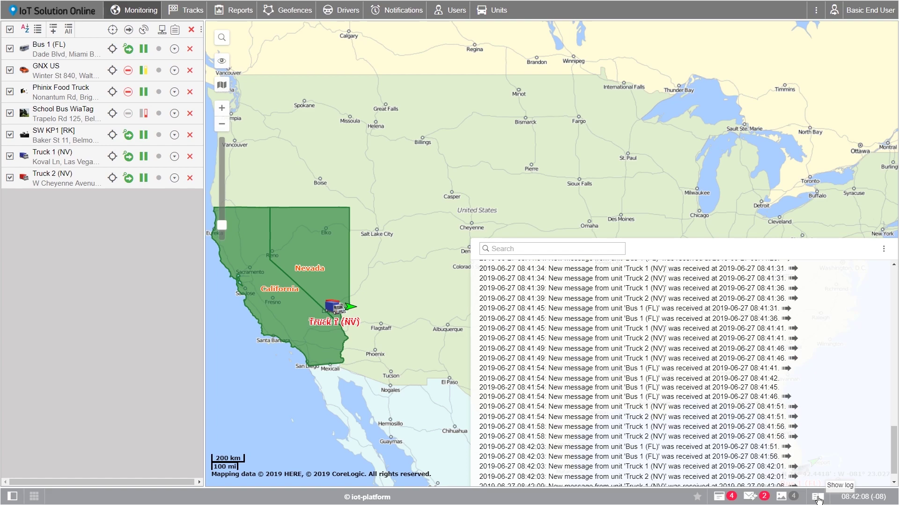
pyautogui.click(817, 498)
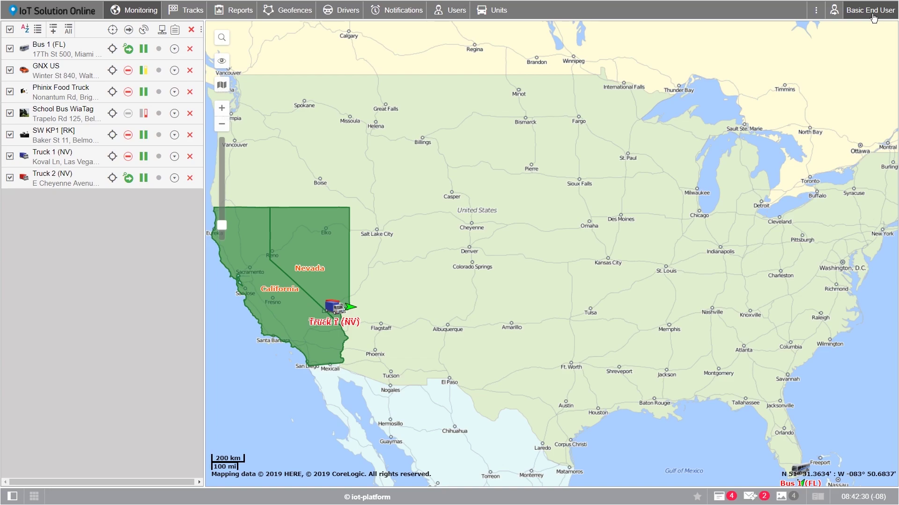
# Step: In User Settings, keep English and set Central Time with United States, Canada daylight saving
pyautogui.click(873, 14)
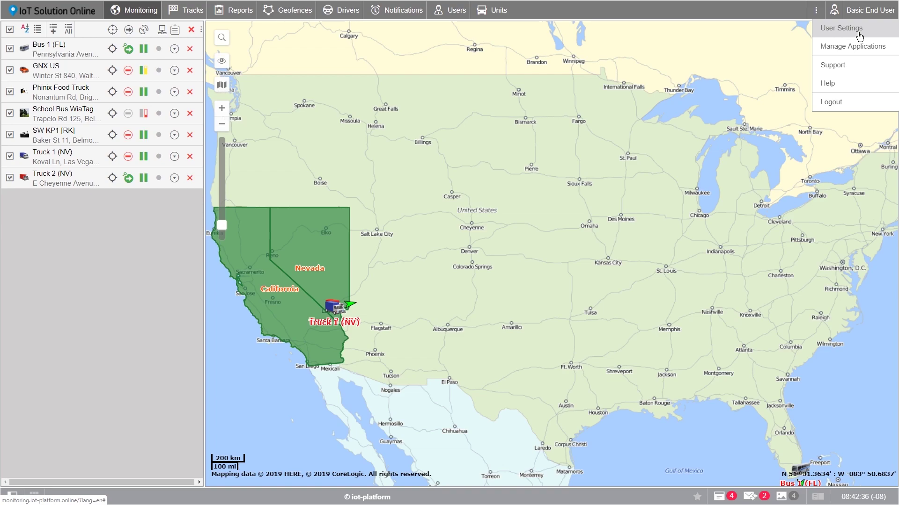
pyautogui.click(841, 28)
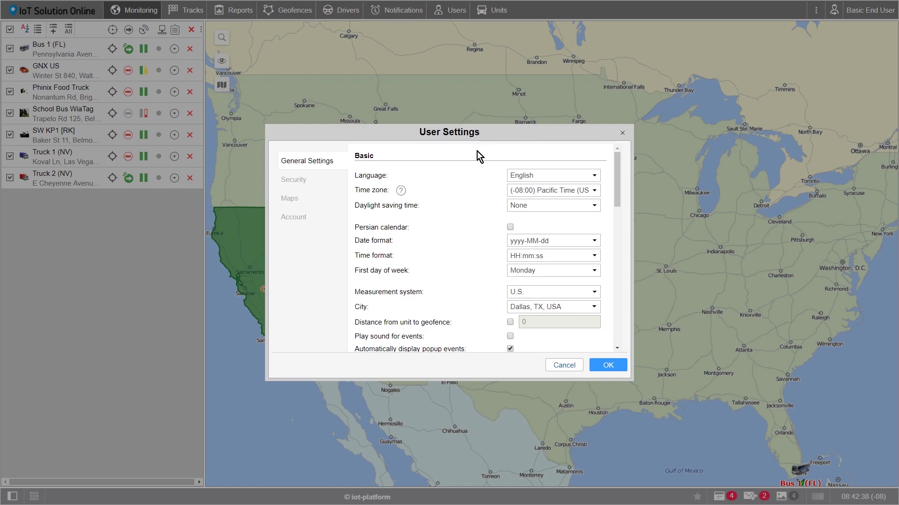
pyautogui.click(522, 176)
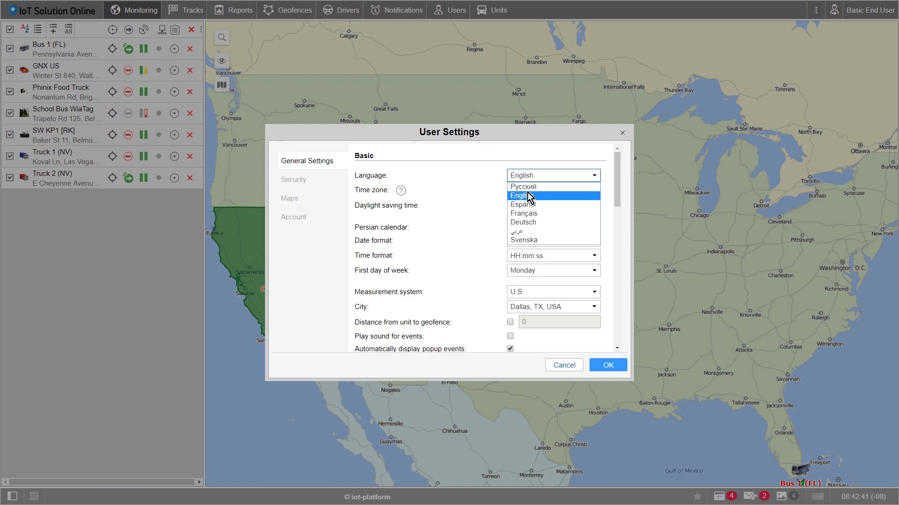
pyautogui.click(527, 195)
pyautogui.click(579, 192)
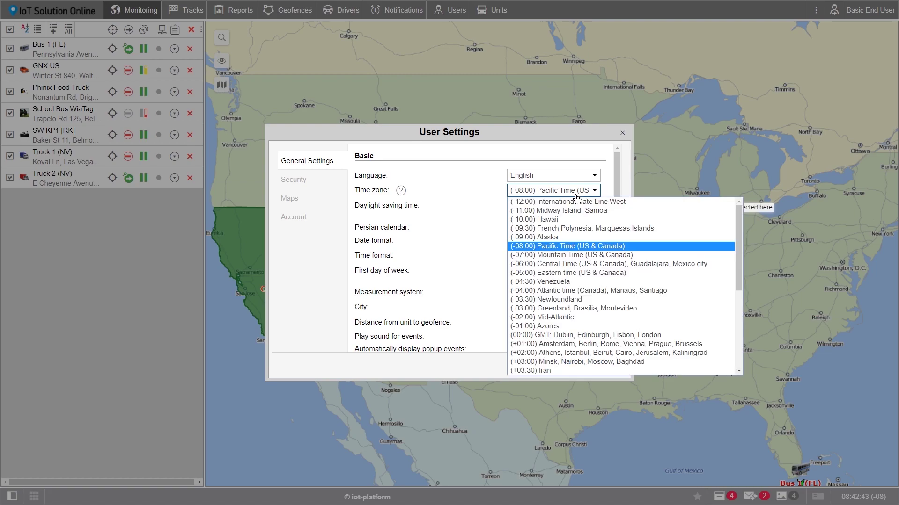
pyautogui.click(572, 264)
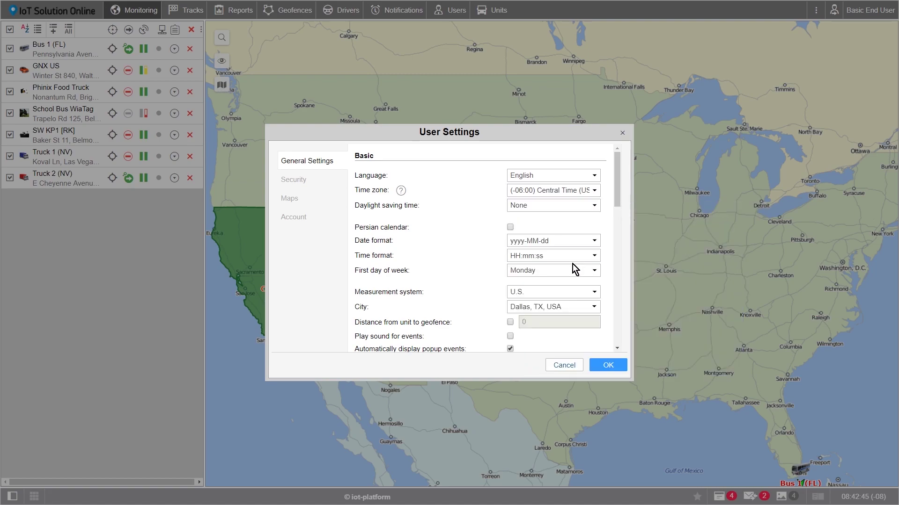
pyautogui.click(576, 208)
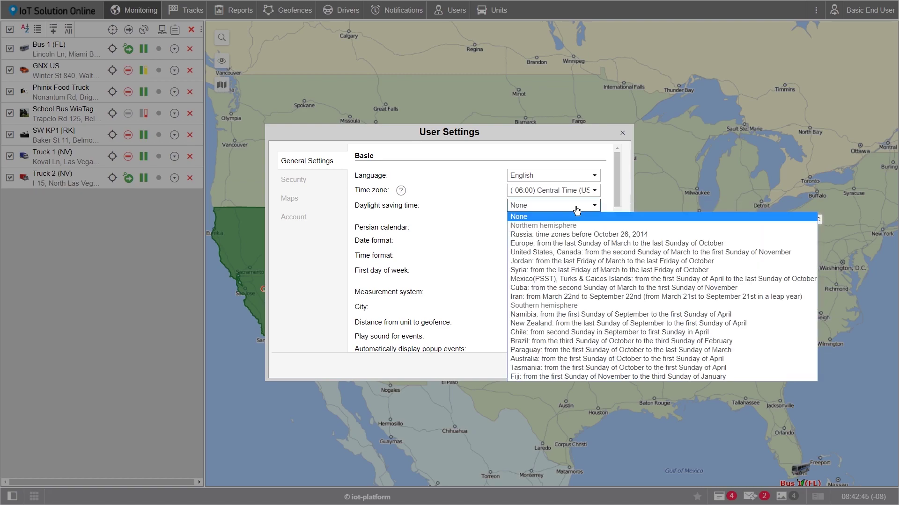
pyautogui.click(562, 252)
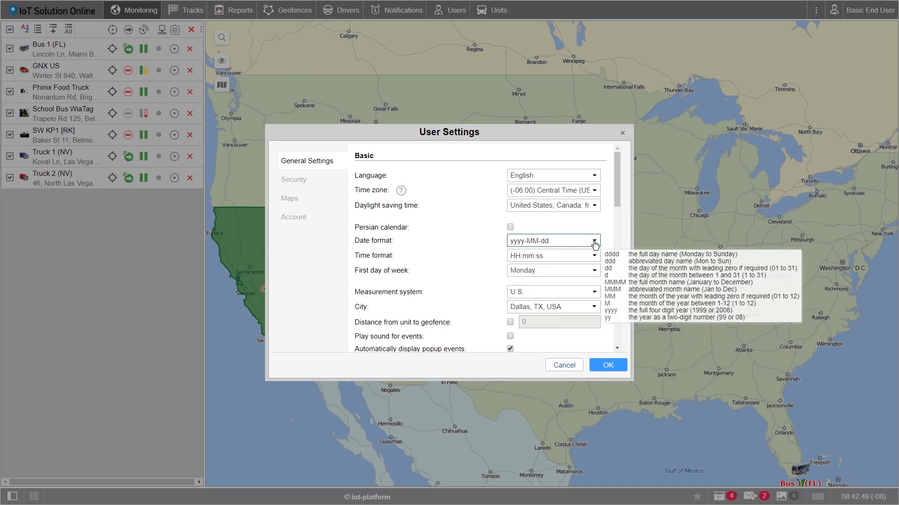
# Step: Change the date format from yyyy-MM-dd to 'MMM dd yyyy'
pyautogui.moveTo(552, 241); pyautogui.dragTo(508, 240)
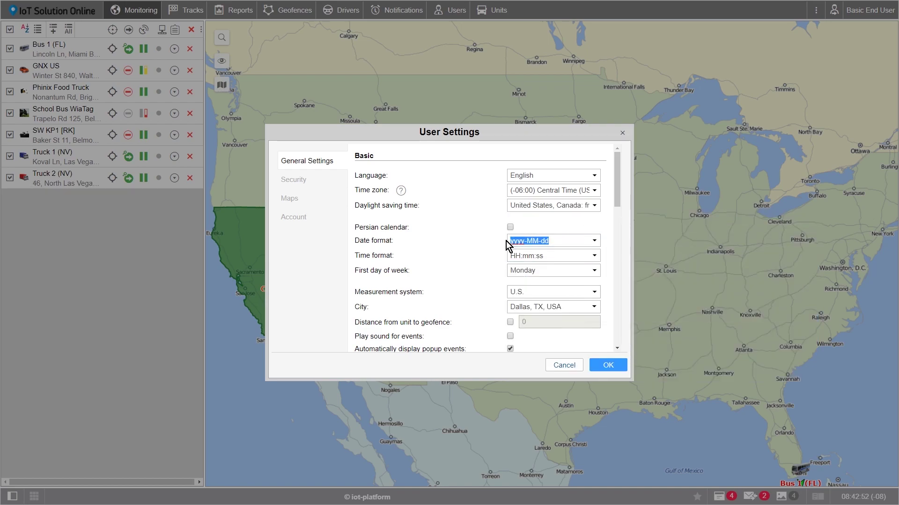
pyautogui.write('MMM')
pyautogui.write(' dd')
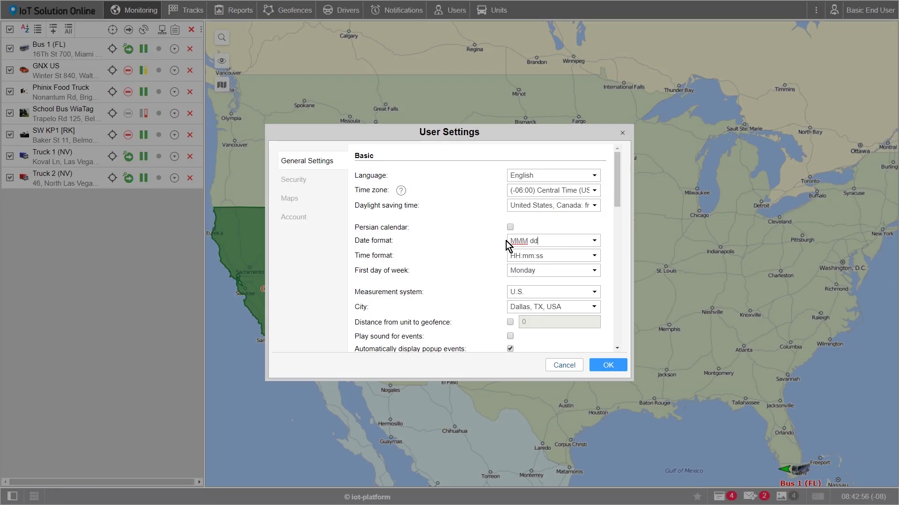
pyautogui.write(' yyyy')
pyautogui.moveTo(578, 240)
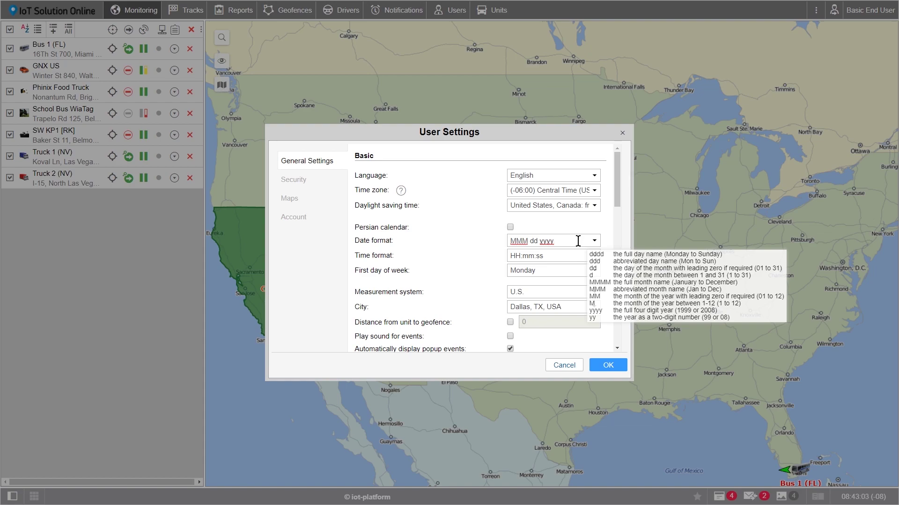
pyautogui.click(584, 241)
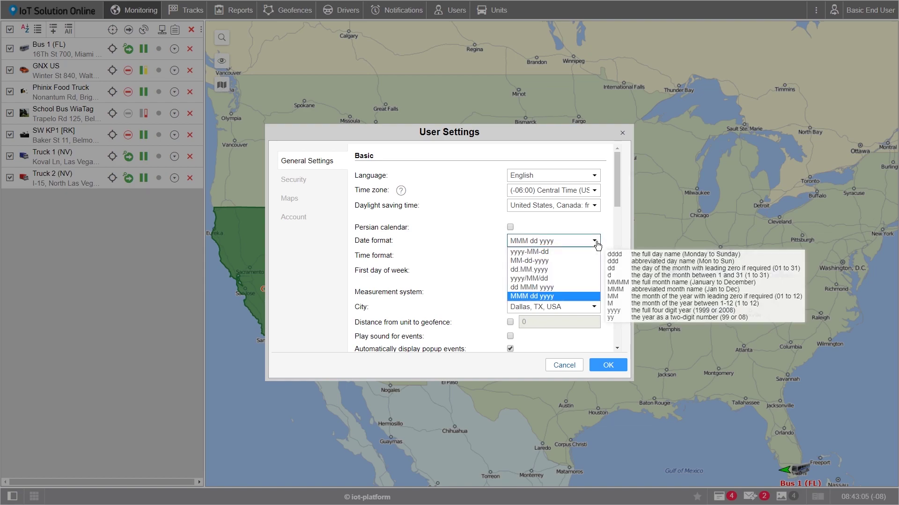
pyautogui.click(585, 240)
pyautogui.moveTo(583, 241)
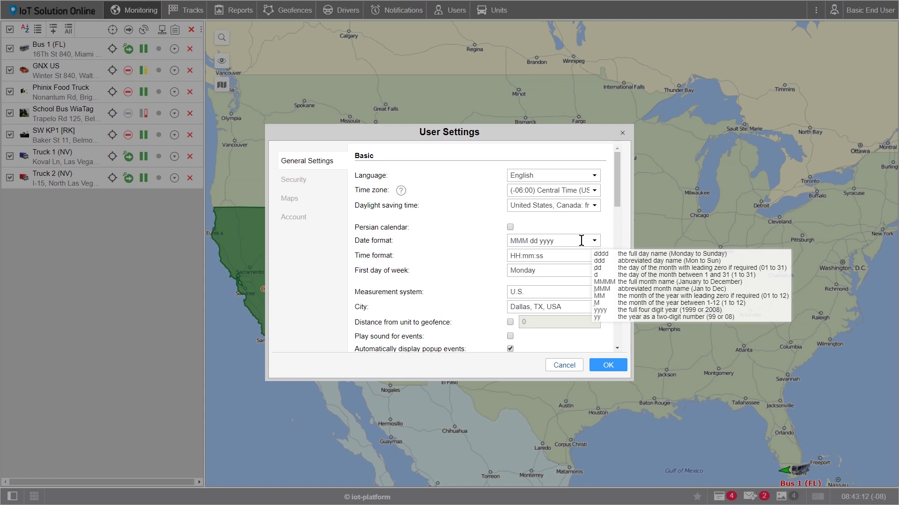
# Step: Set the time format to hh:mm:ss tt and make Sunday the first day of the week
pyautogui.click(594, 257)
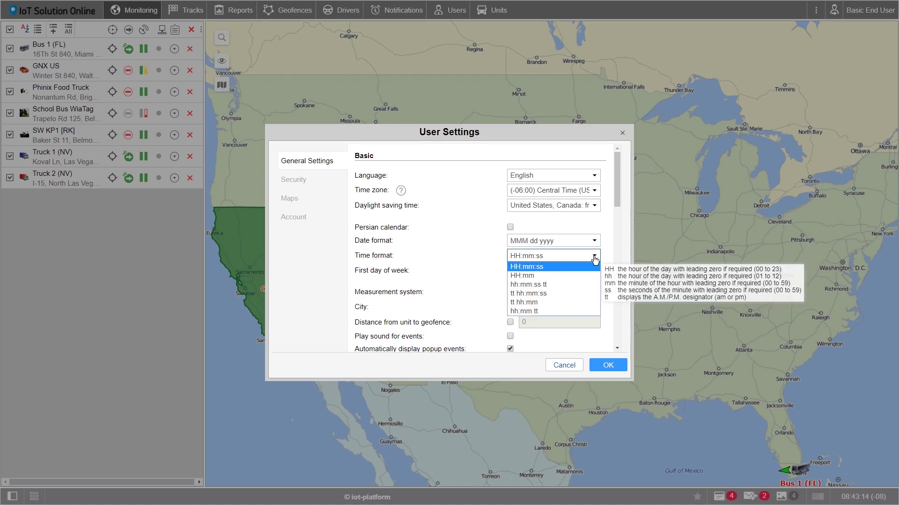
pyautogui.click(544, 288)
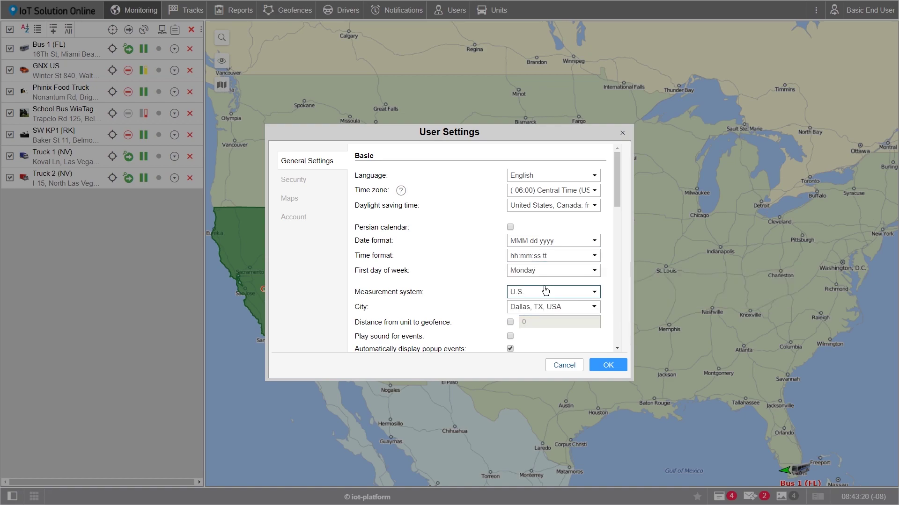
pyautogui.click(572, 257)
pyautogui.click(596, 261)
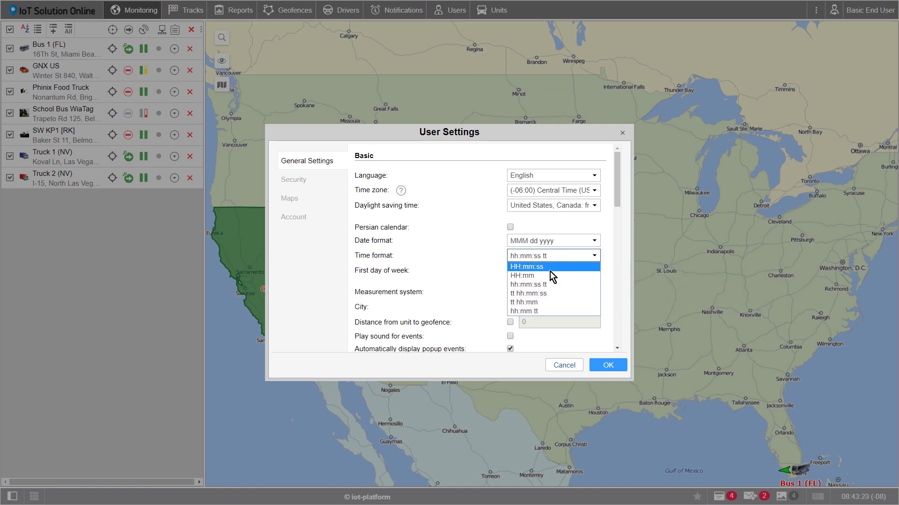
pyautogui.click(608, 267)
pyautogui.click(582, 275)
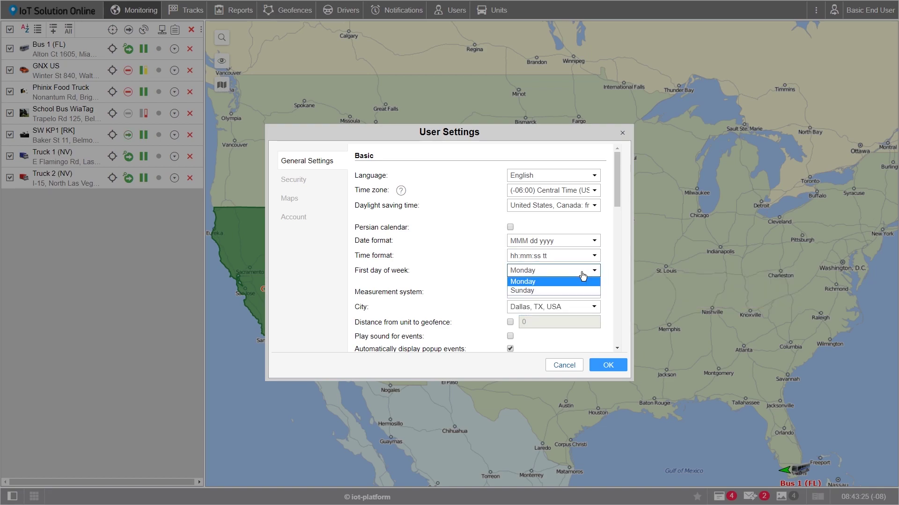
pyautogui.click(554, 291)
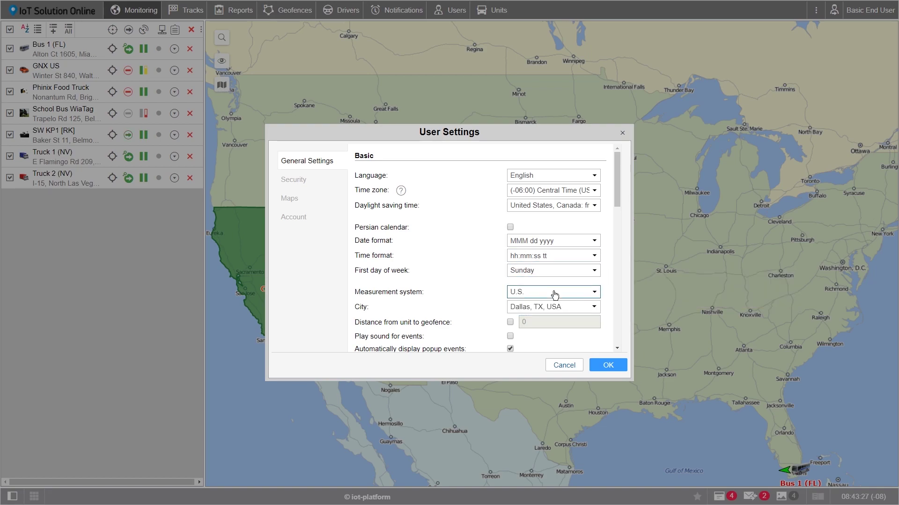
# Step: Keep the U.S. measurement system and set the city to Dallas, TX, USA
pyautogui.click(578, 294)
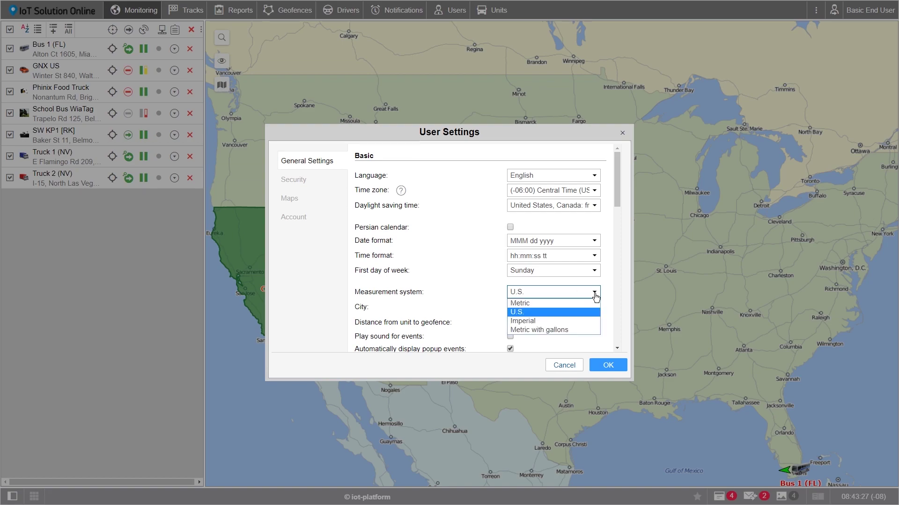
pyautogui.click(570, 313)
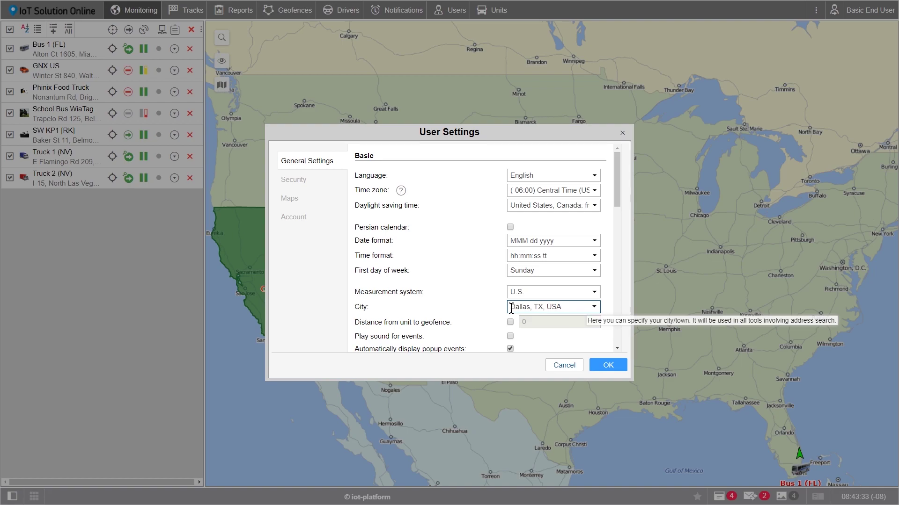
pyautogui.moveTo(511, 308); pyautogui.dragTo(561, 308)
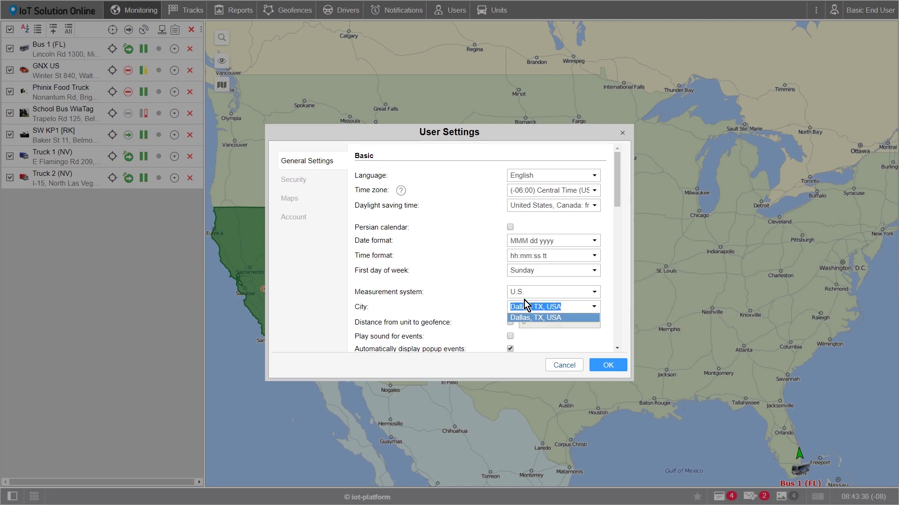
pyautogui.click(516, 318)
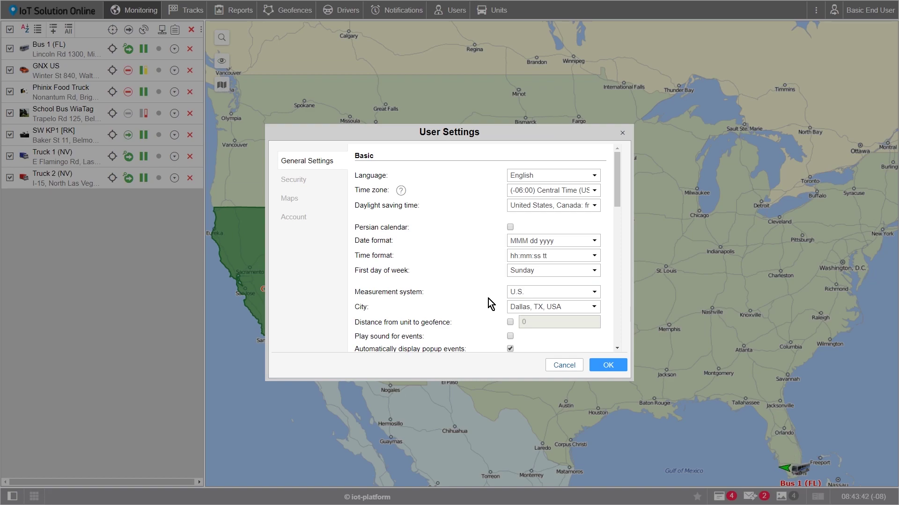
# Step: View the Security settings page, then switch to the Maps settings page
pyautogui.click(297, 183)
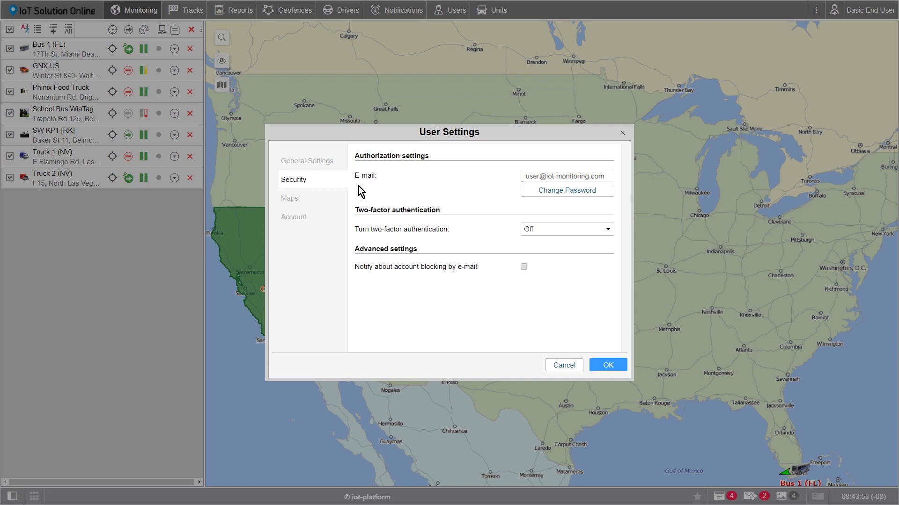
pyautogui.click(301, 205)
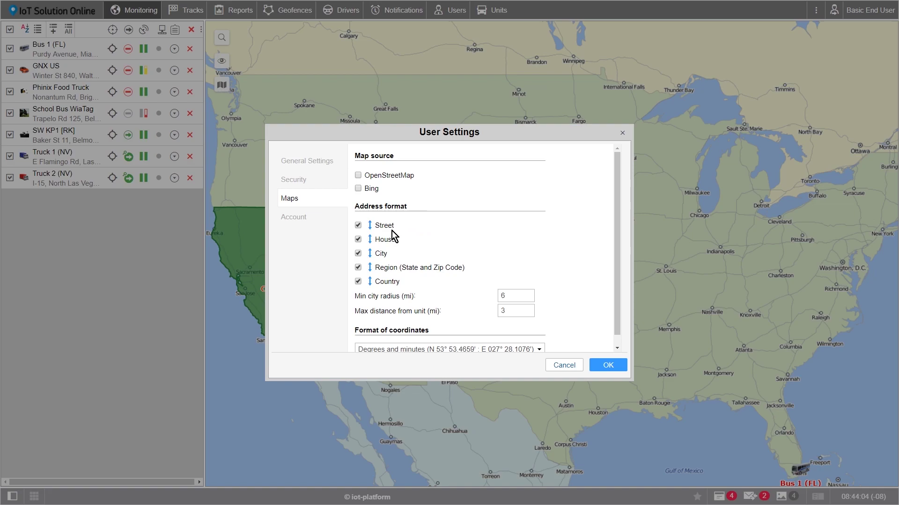
# Step: Put House before Street in the address format, leave Country unchecked, and enable Bing as map source
pyautogui.scroll(-1, 375, 251)
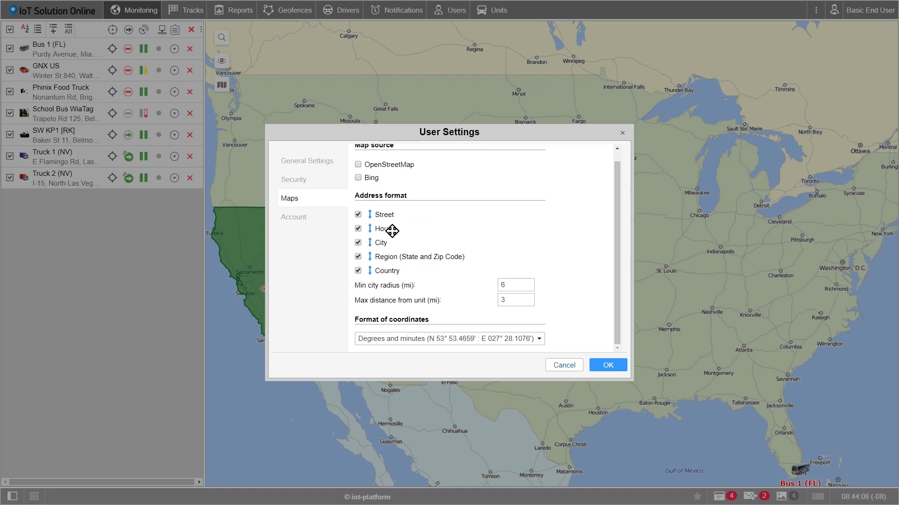
pyautogui.moveTo(368, 229); pyautogui.dragTo(370, 214)
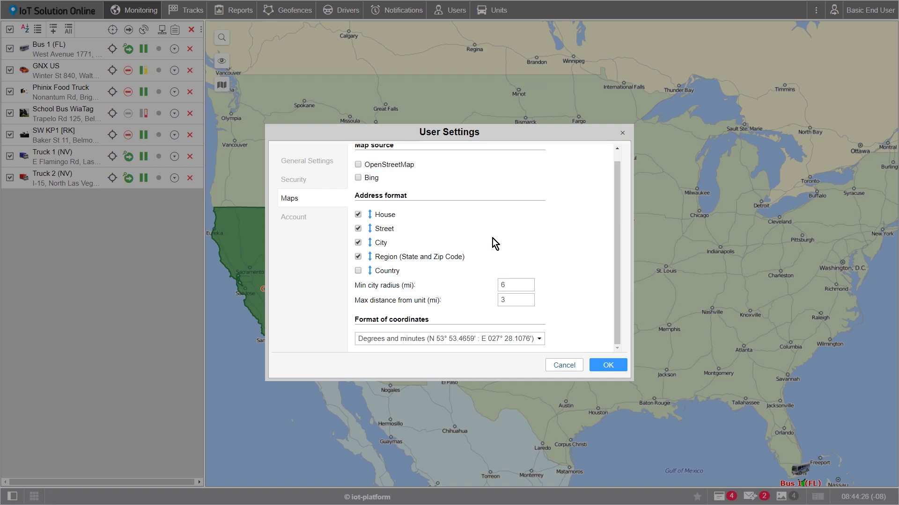
pyautogui.scroll(1, 485, 241)
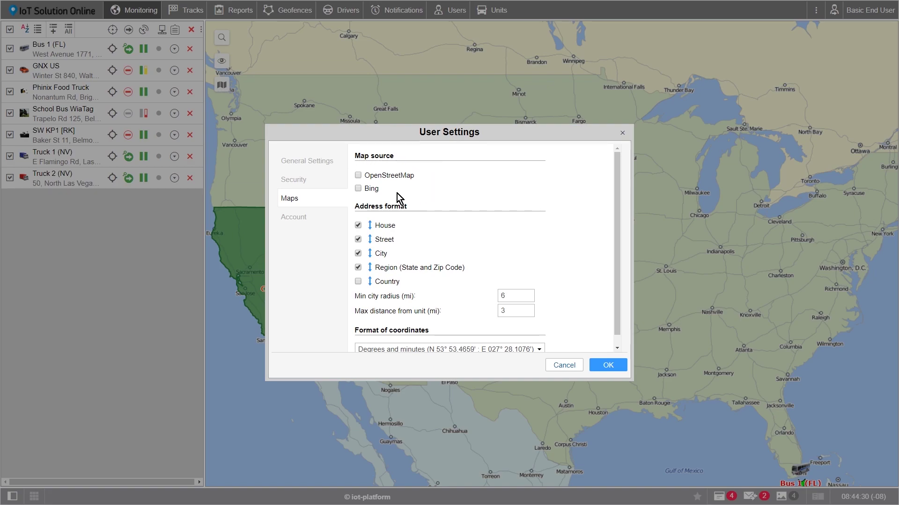
pyautogui.click(359, 190)
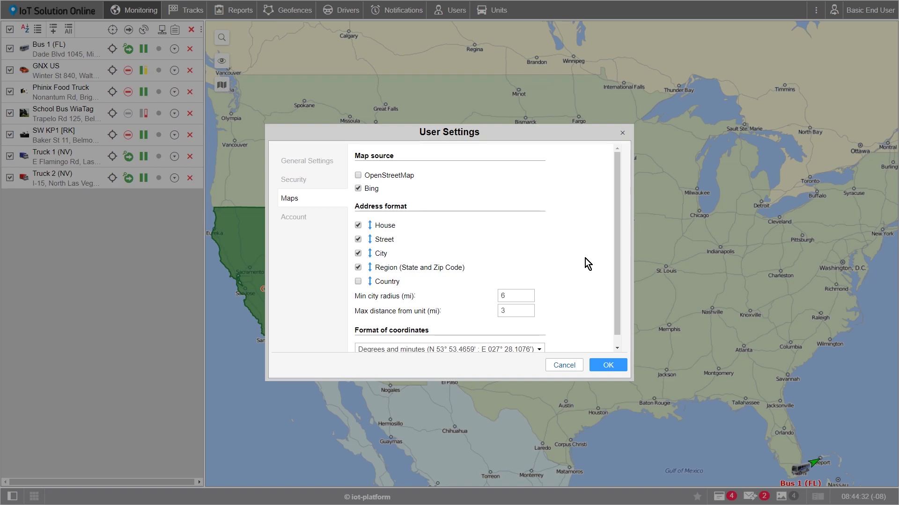
# Step: Save the user settings to reload, then switch the base map to Bing Road
pyautogui.click(611, 364)
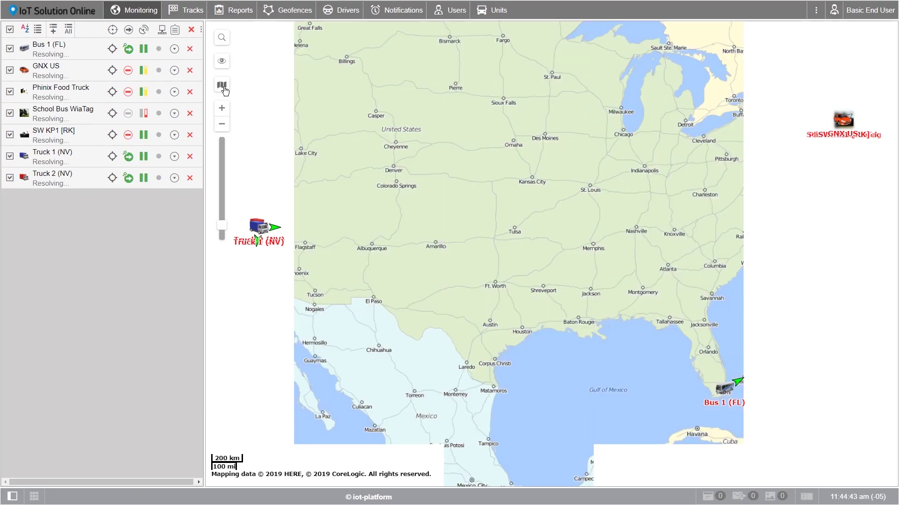
pyautogui.moveTo(225, 90)
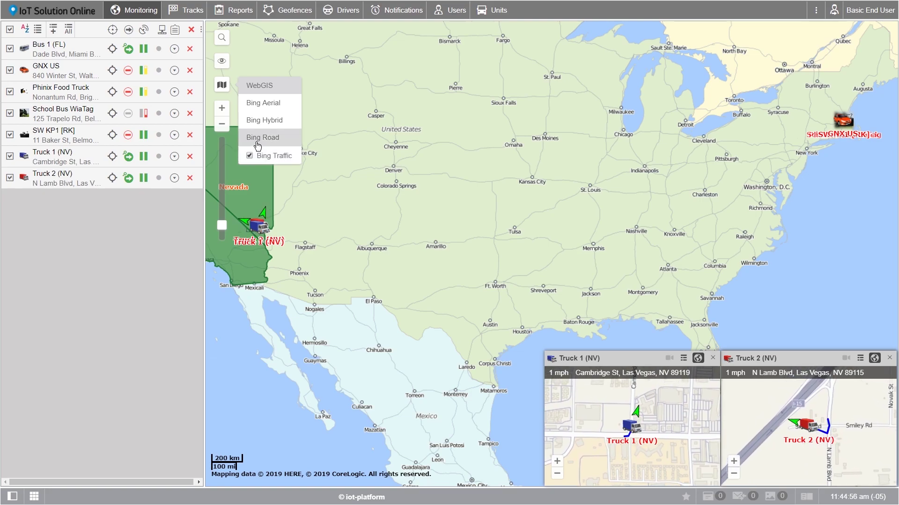
pyautogui.click(257, 143)
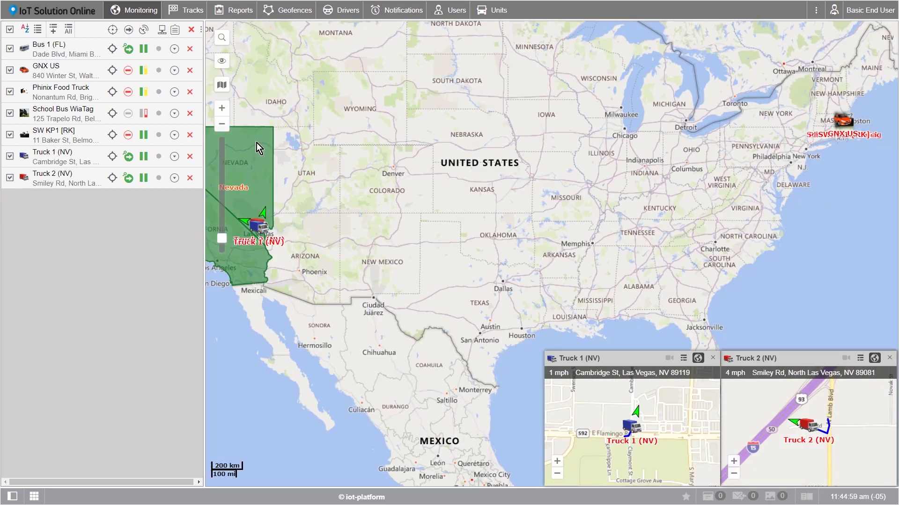
pyautogui.click(222, 37)
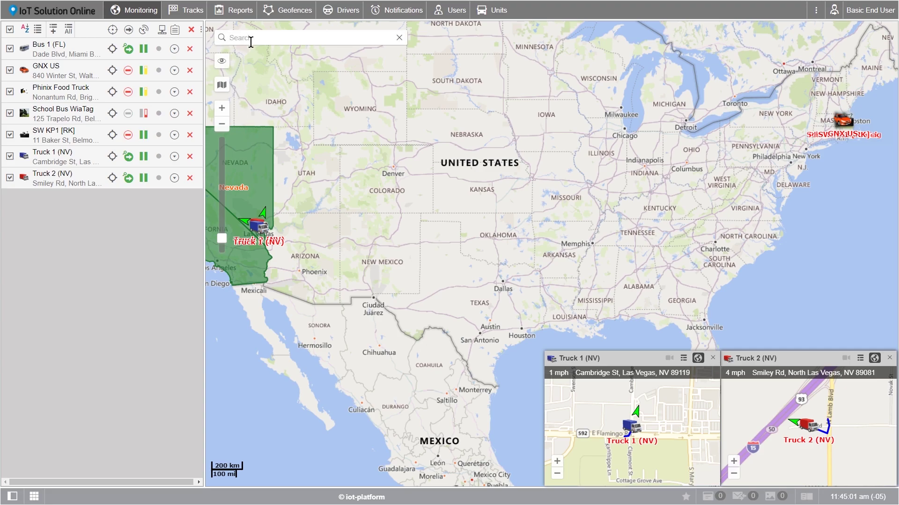
pyautogui.write('1408 Nu')
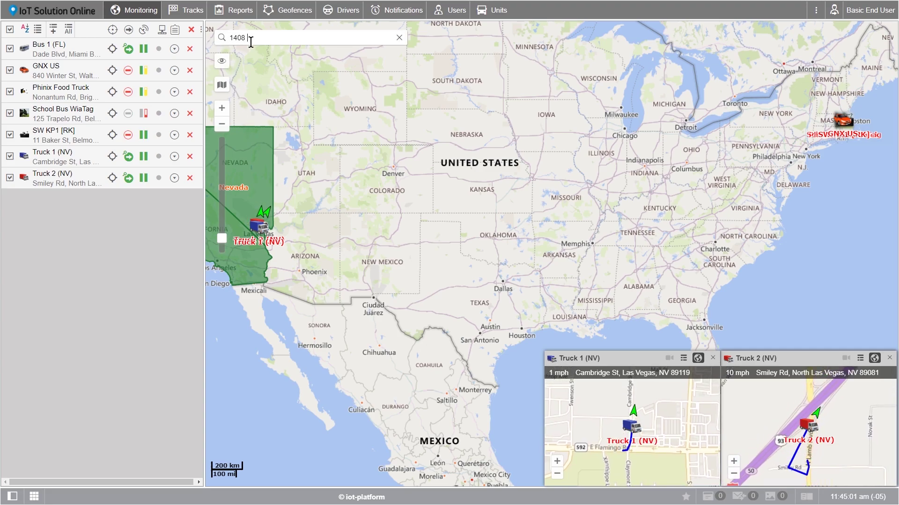
pyautogui.write('tmeg')
pyautogui.click(271, 76)
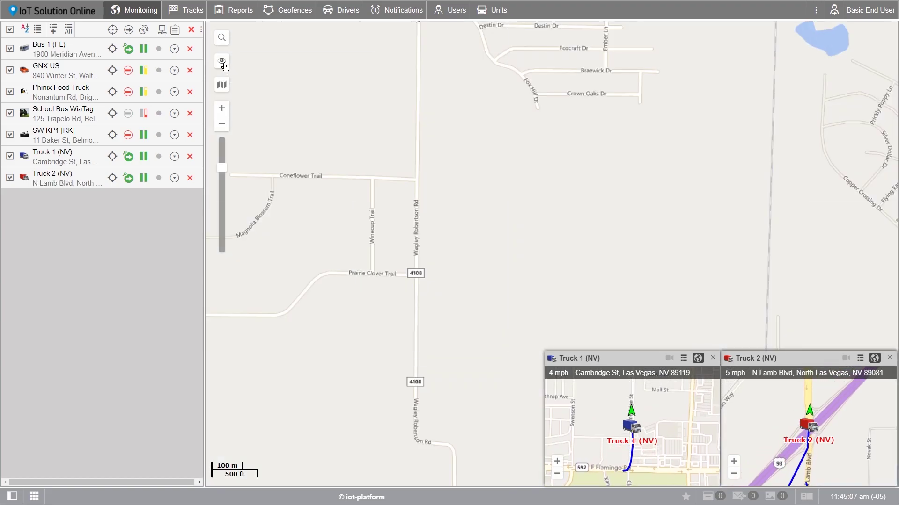
# Step: Turn on the Tracks map layer and toggle the Monitoring layer
pyautogui.click(223, 65)
pyautogui.click(251, 80)
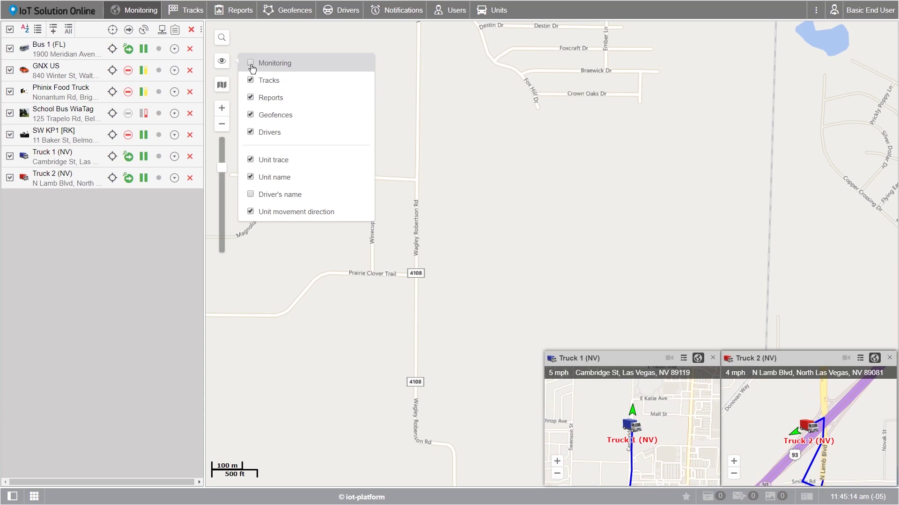
pyautogui.click(253, 81)
pyautogui.click(253, 82)
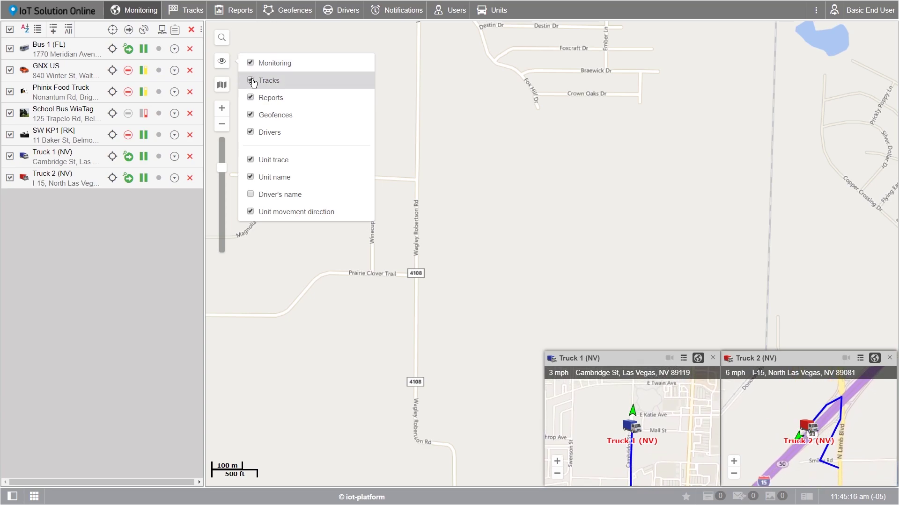
pyautogui.click(251, 63)
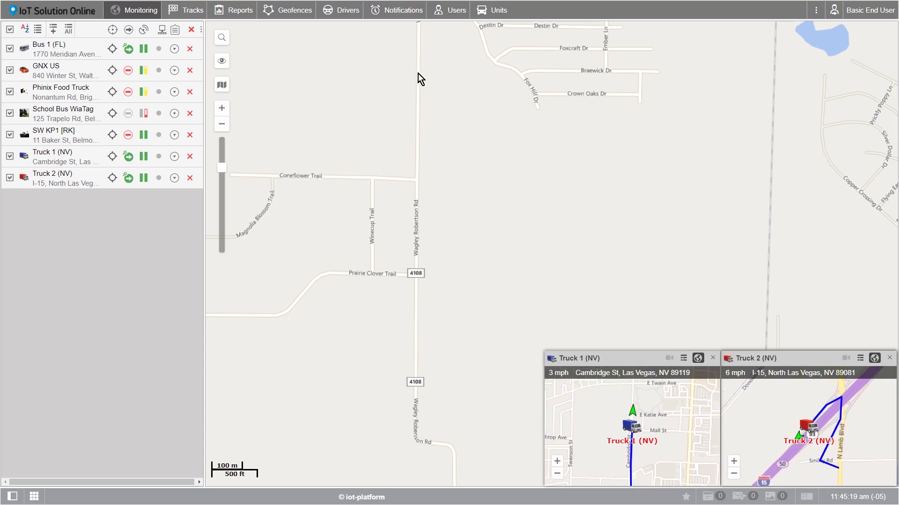
# Step: Zoom and pan the map with the + button and zoom slider, then centre on Bus 1 (FL) in Miami Beach
pyautogui.scroll(-10, 314, 119)
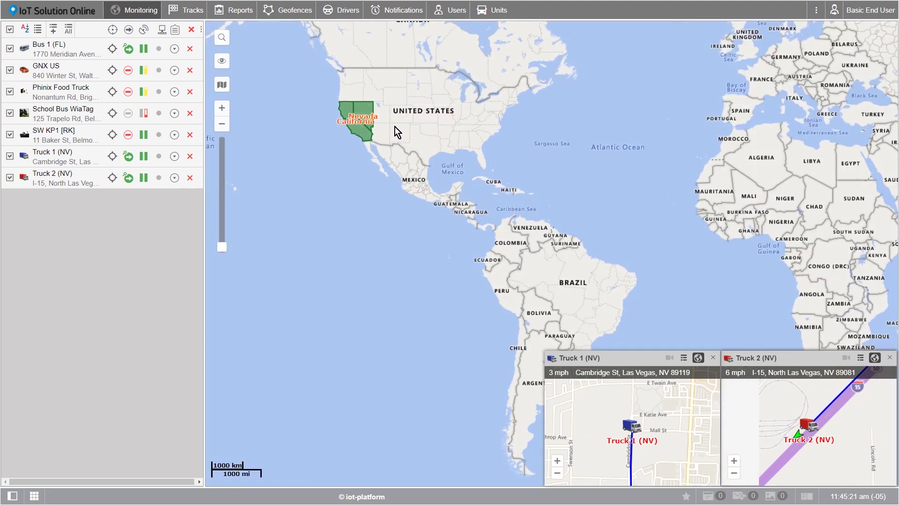
pyautogui.moveTo(395, 131); pyautogui.dragTo(408, 146)
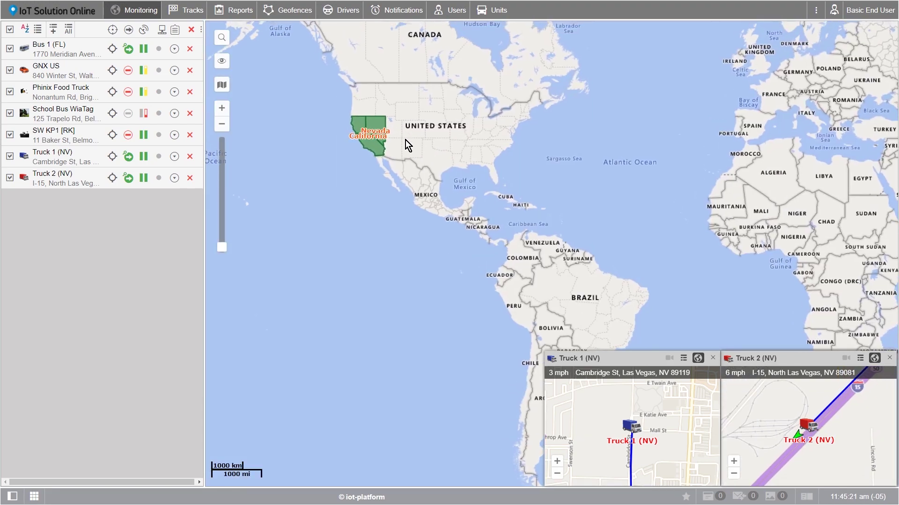
pyautogui.click(223, 109)
pyautogui.moveTo(320, 123); pyautogui.dragTo(459, 307)
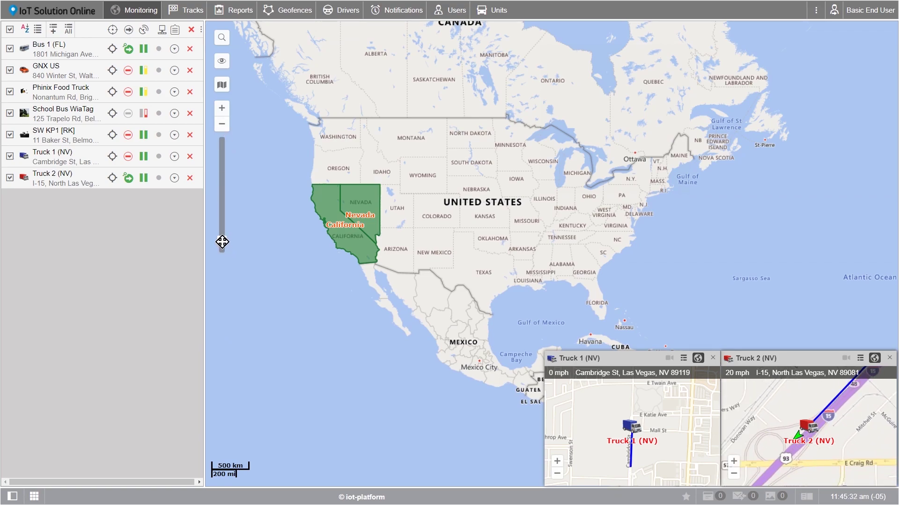
pyautogui.moveTo(222, 241); pyautogui.dragTo(221, 152)
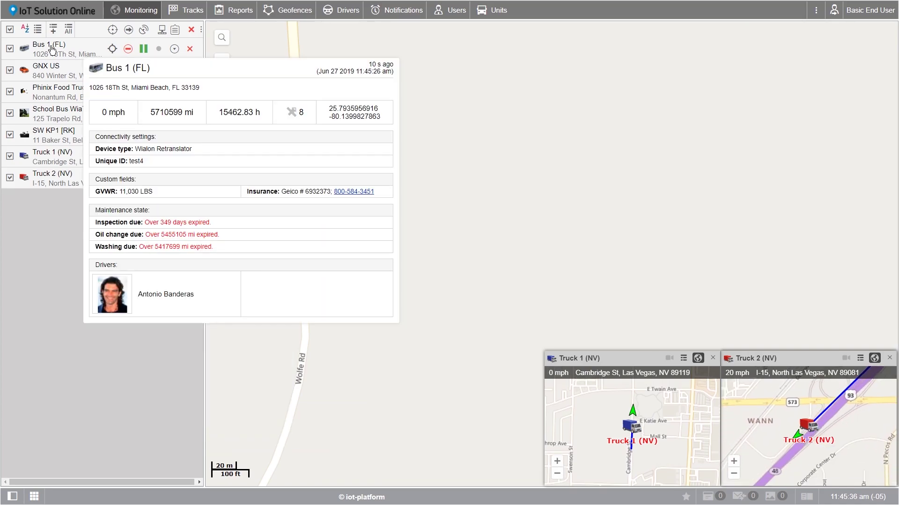
pyautogui.click(52, 47)
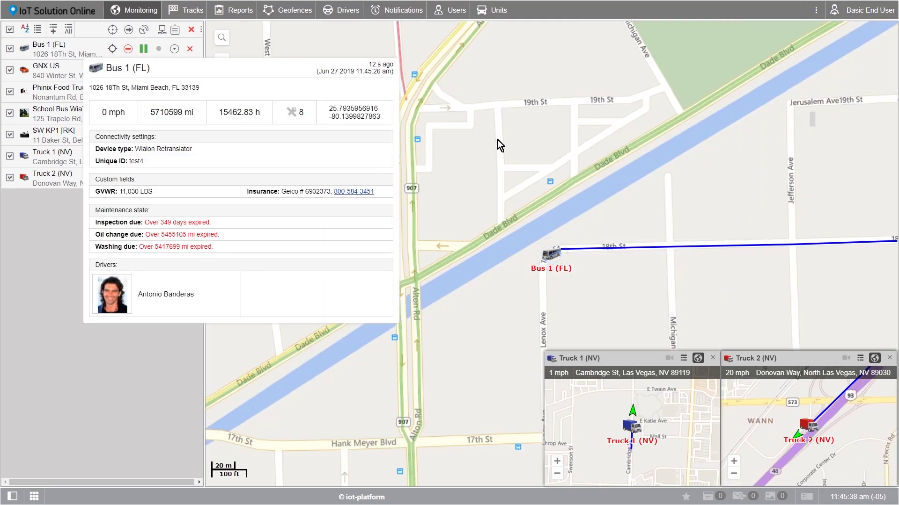